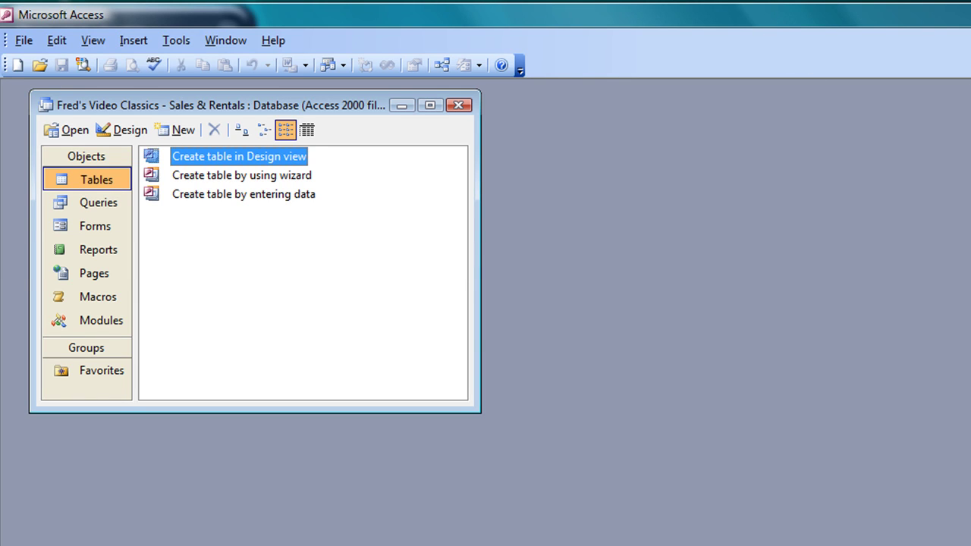
Create a new table in Design View in the Fred's Video Classics - Sales & Rentals database
{"action": "left_click_drag", "start_coordinate": [970, 87], "coordinate": [579, 89]}
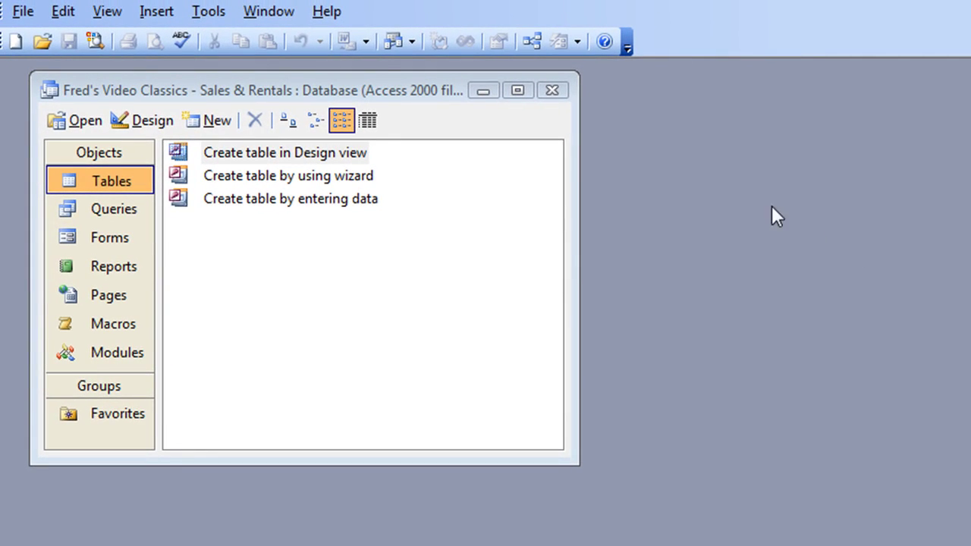
{"action": "left_click", "coordinate": [423, 97]}
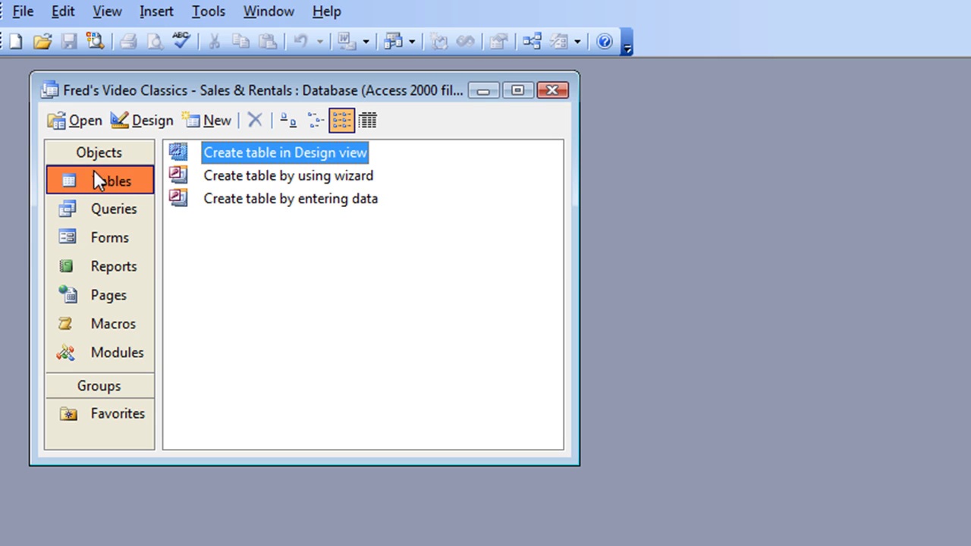
{"action": "left_click", "coordinate": [210, 123]}
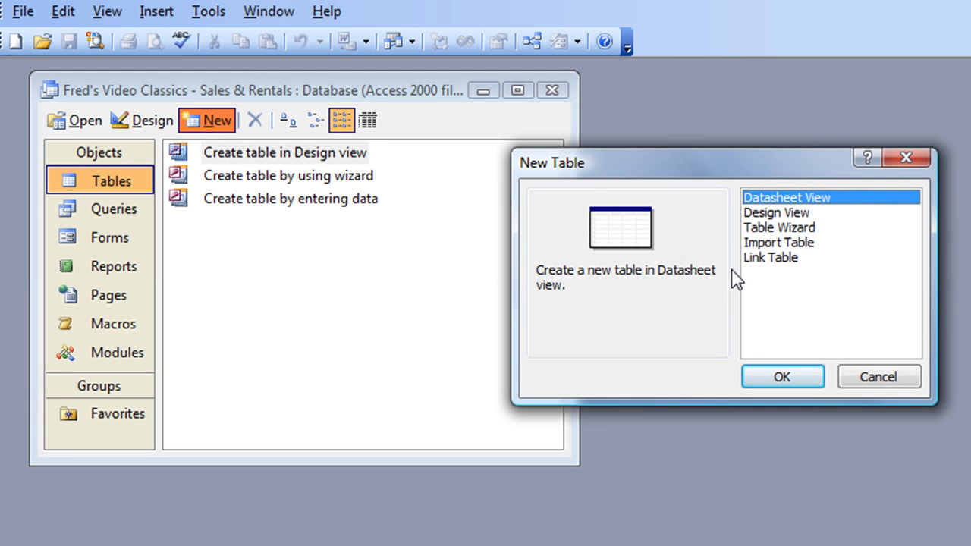
{"action": "left_click", "coordinate": [772, 214]}
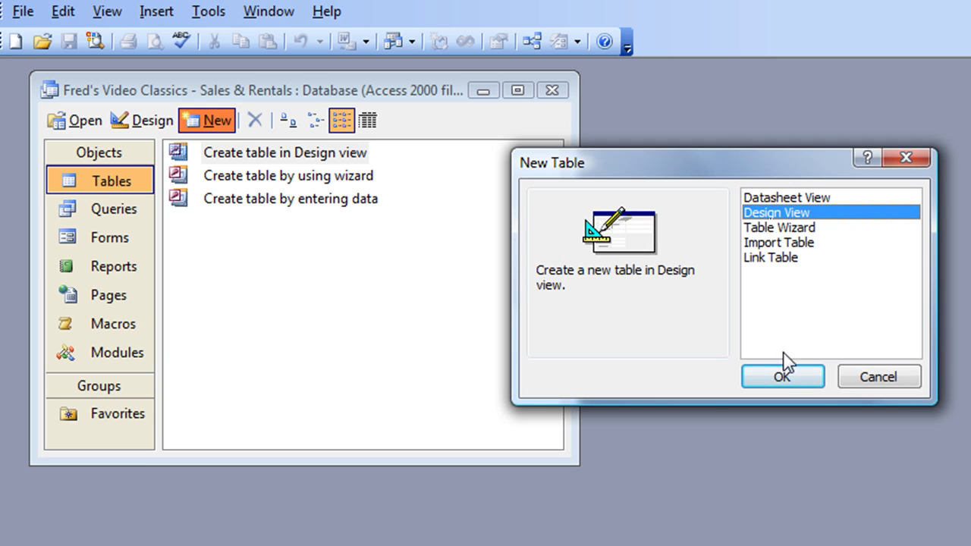
{"action": "left_click", "coordinate": [783, 375]}
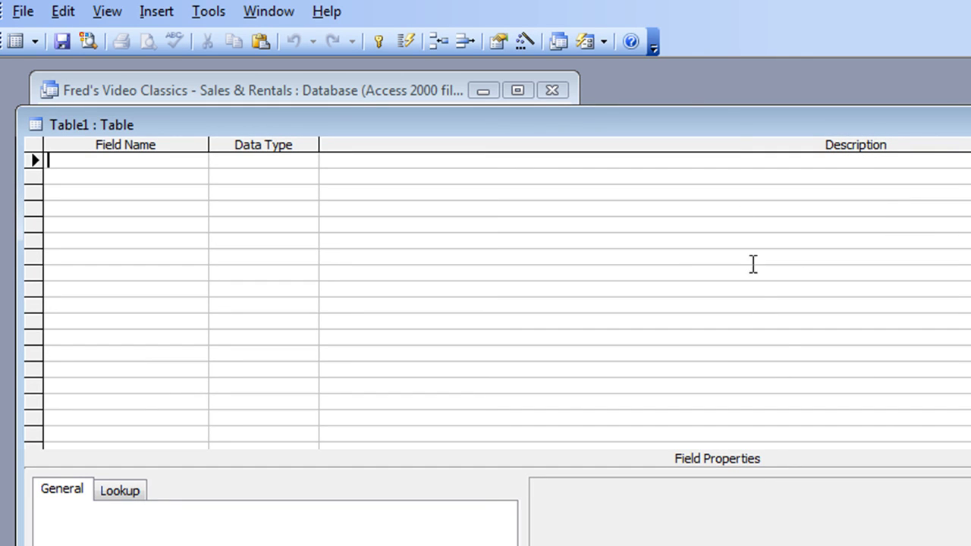
Add a first field named Movie ID with the AutoNumber data type
{"action": "left_click_drag", "start_coordinate": [653, 119], "coordinate": [653, 92]}
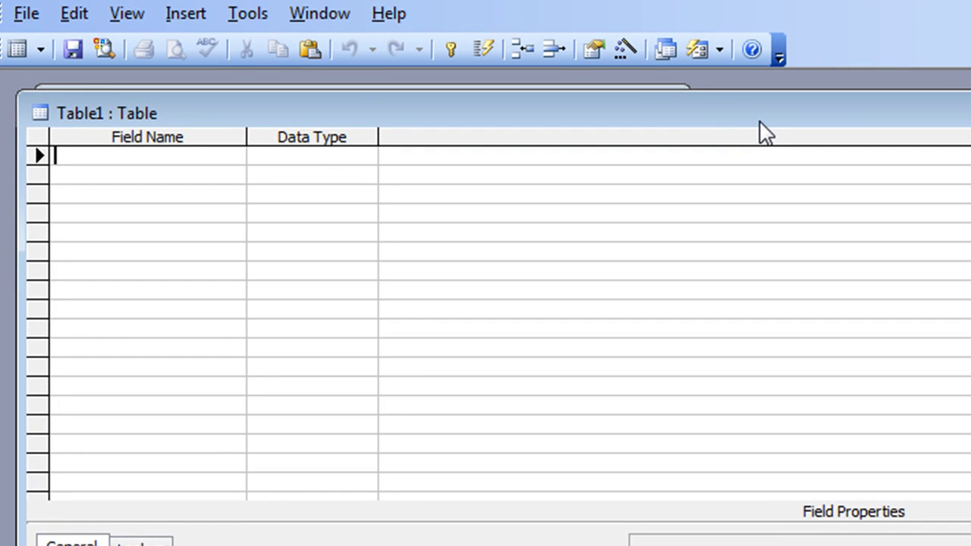
{"action": "type", "text": "Mo"}
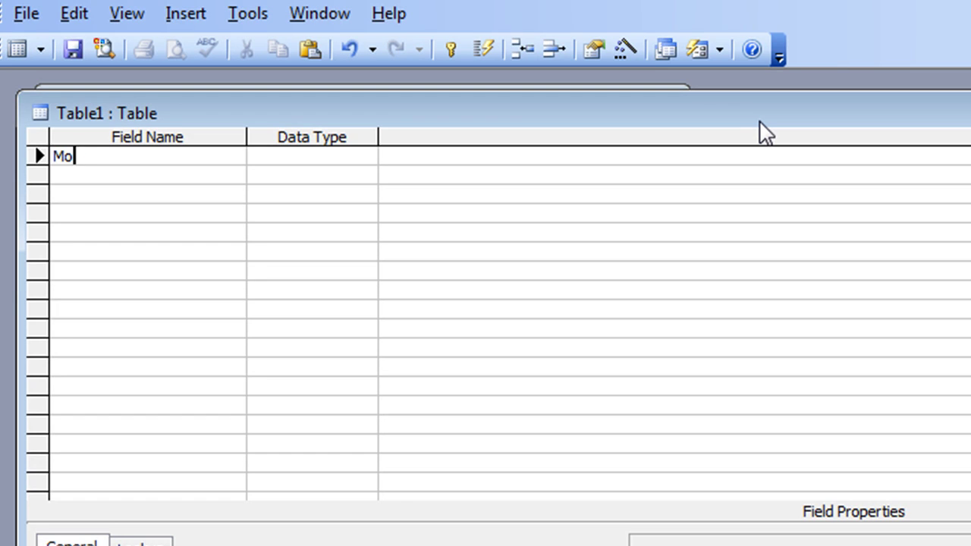
{"action": "type", "text": "vie ID"}
{"action": "key", "text": "Tab"}
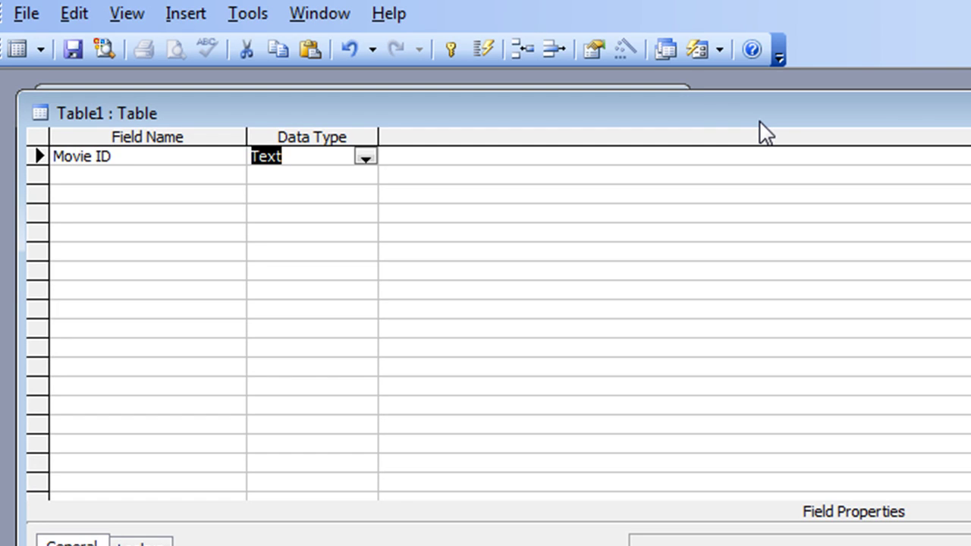
{"action": "left_click", "coordinate": [366, 157]}
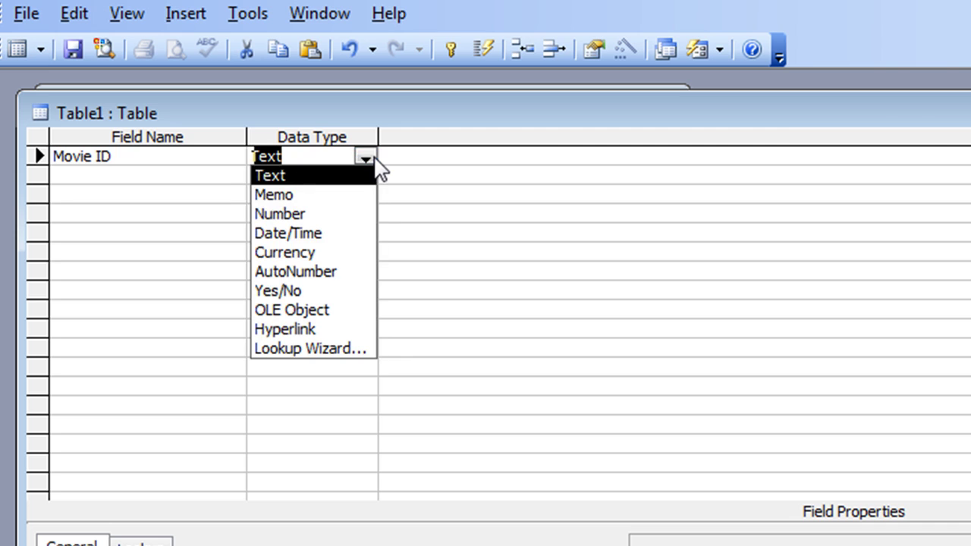
{"action": "left_click", "coordinate": [324, 271]}
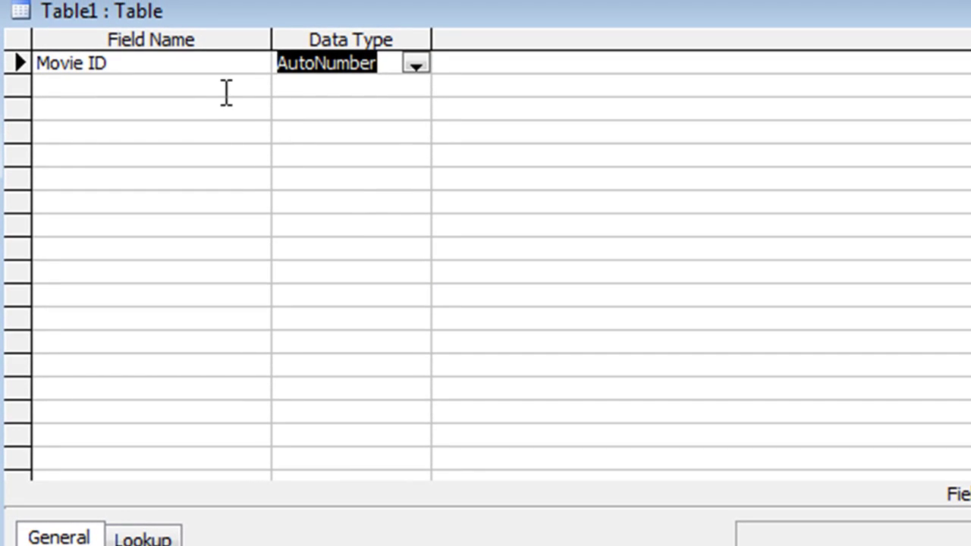
Add a field named Title below Movie ID with the Text data type
{"action": "left_click", "coordinate": [221, 91]}
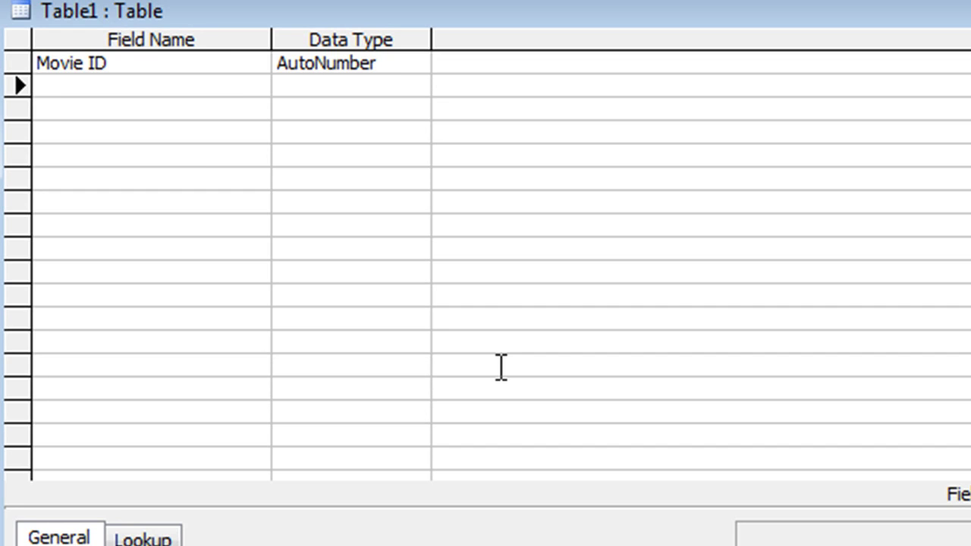
{"action": "type", "text": "Title"}
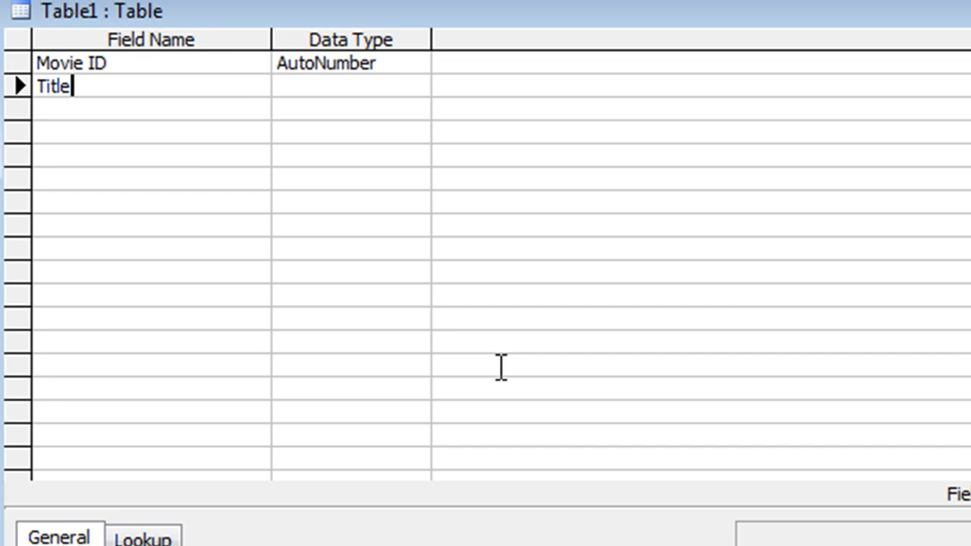
{"action": "key", "text": "Tab"}
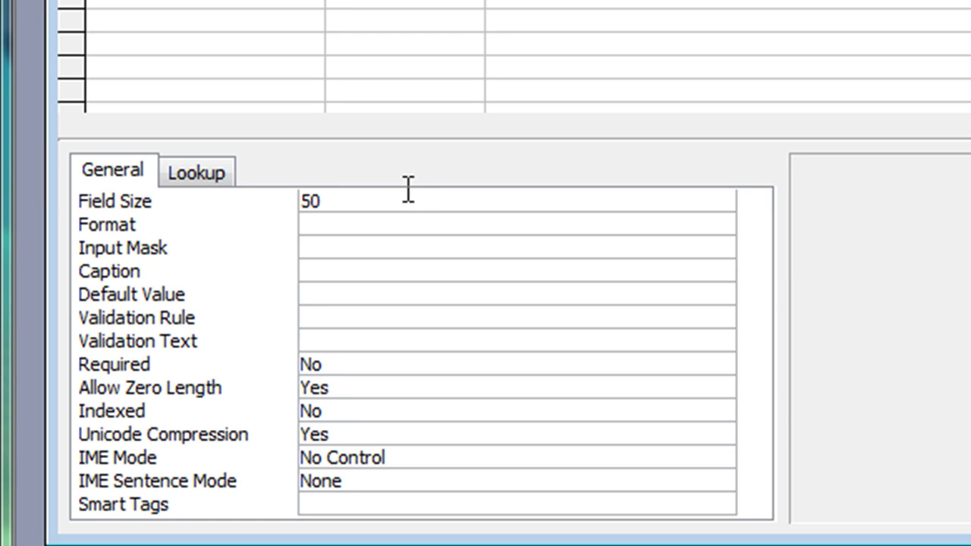
Examine the descriptions of the Title field's general properties, from Field Size through IME Sentence Mode
{"action": "left_click", "coordinate": [408, 206]}
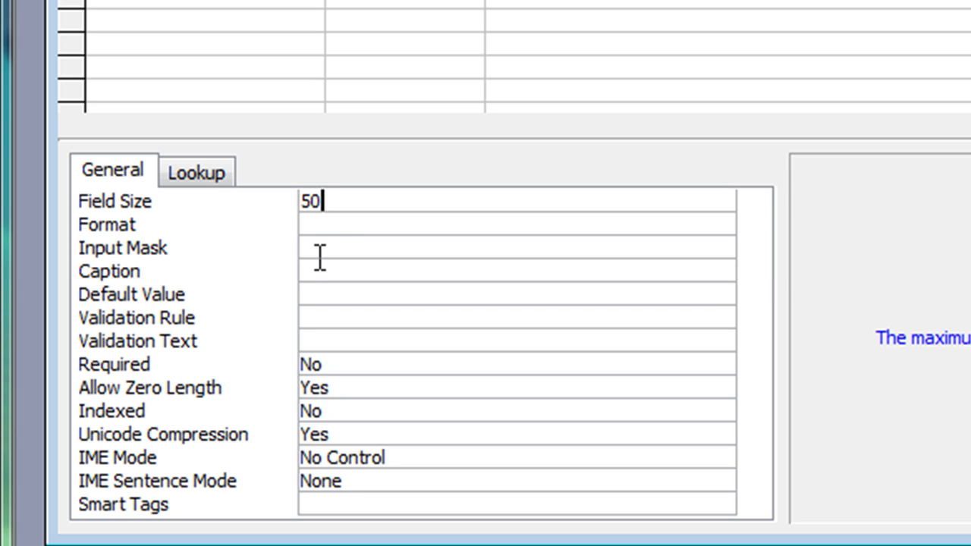
{"action": "left_click", "coordinate": [372, 223]}
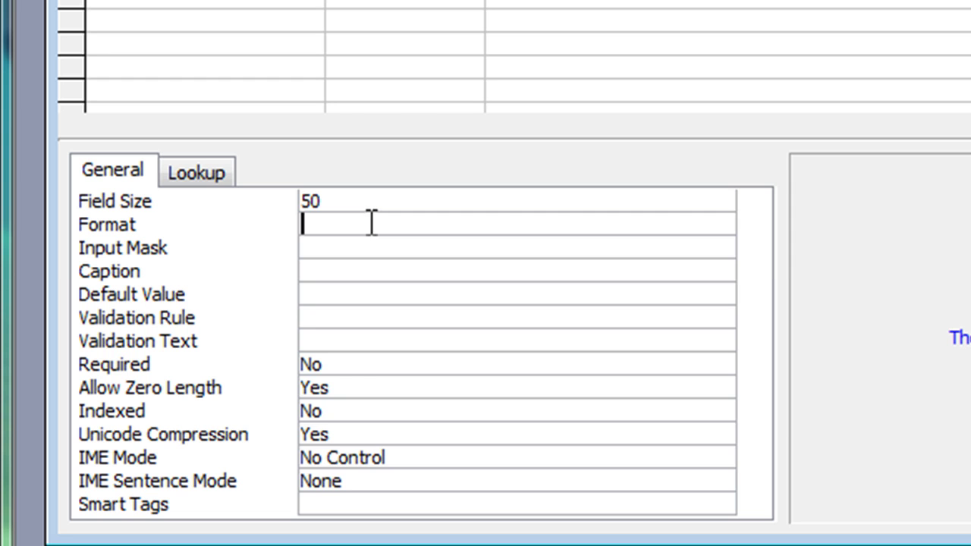
{"action": "left_click", "coordinate": [335, 241]}
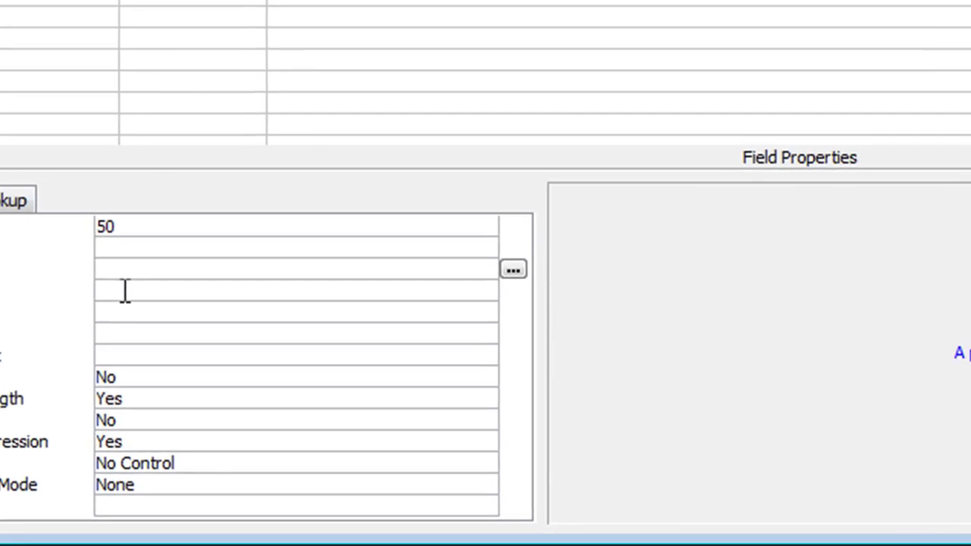
{"action": "left_click", "coordinate": [270, 277]}
{"action": "left_click", "coordinate": [270, 301]}
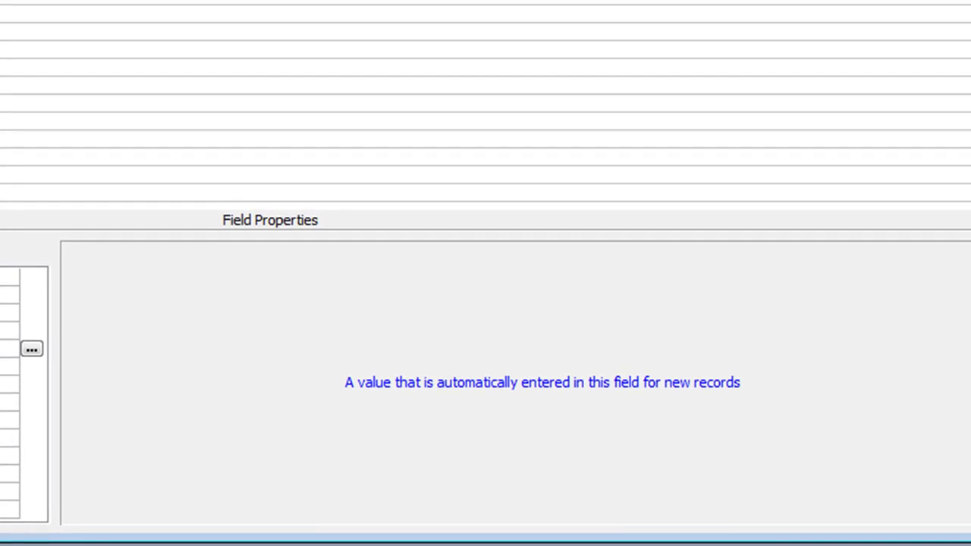
{"action": "left_click", "coordinate": [9, 367]}
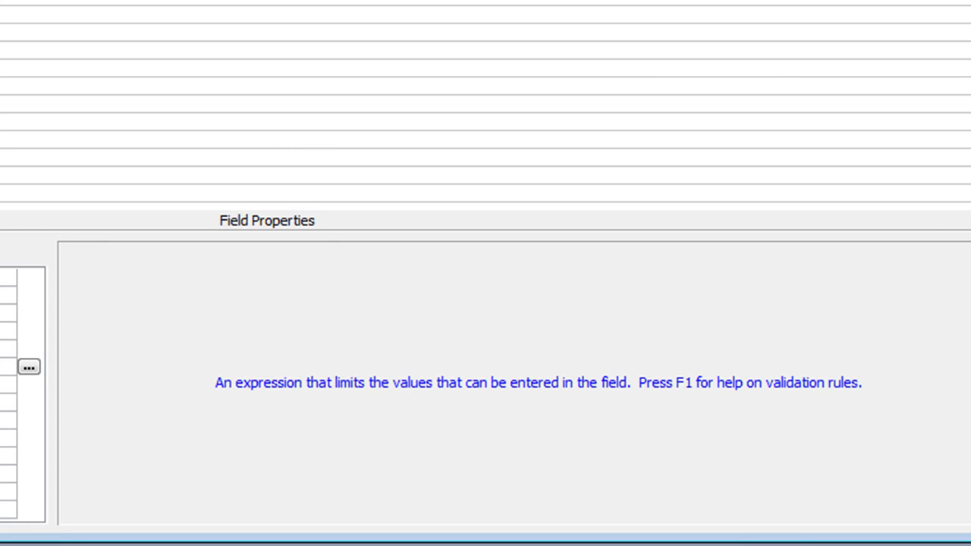
{"action": "left_click", "coordinate": [8, 385]}
{"action": "left_click", "coordinate": [8, 403]}
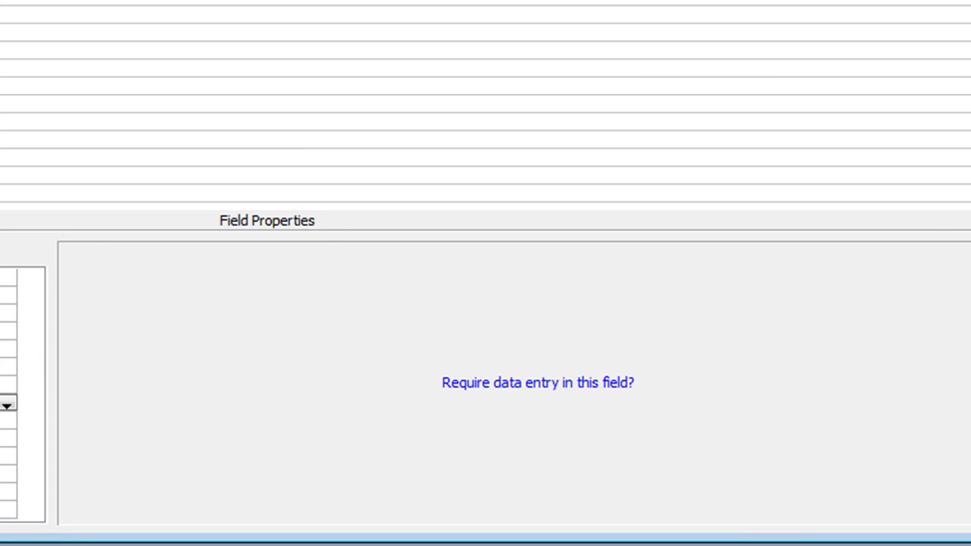
{"action": "left_click", "coordinate": [9, 421]}
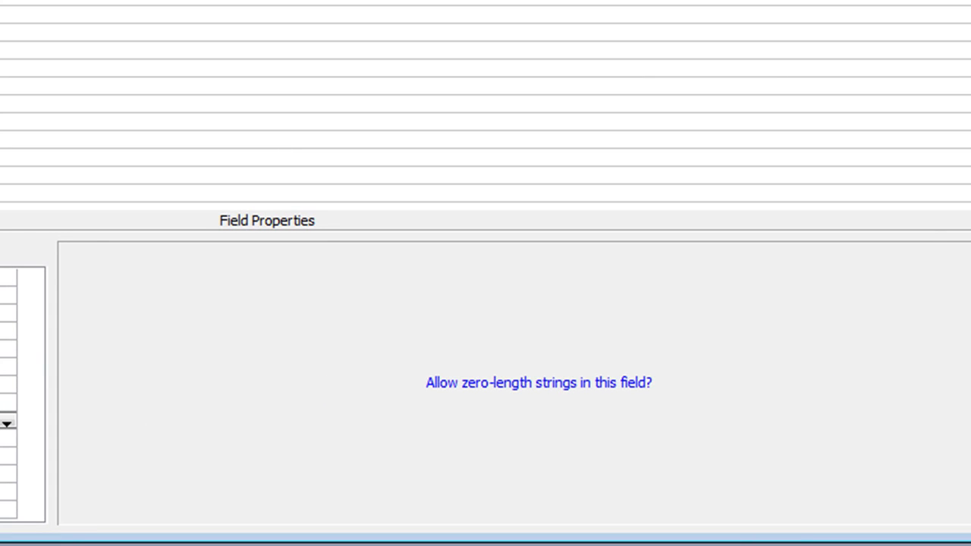
{"action": "left_click", "coordinate": [8, 440]}
{"action": "left_click", "coordinate": [8, 477]}
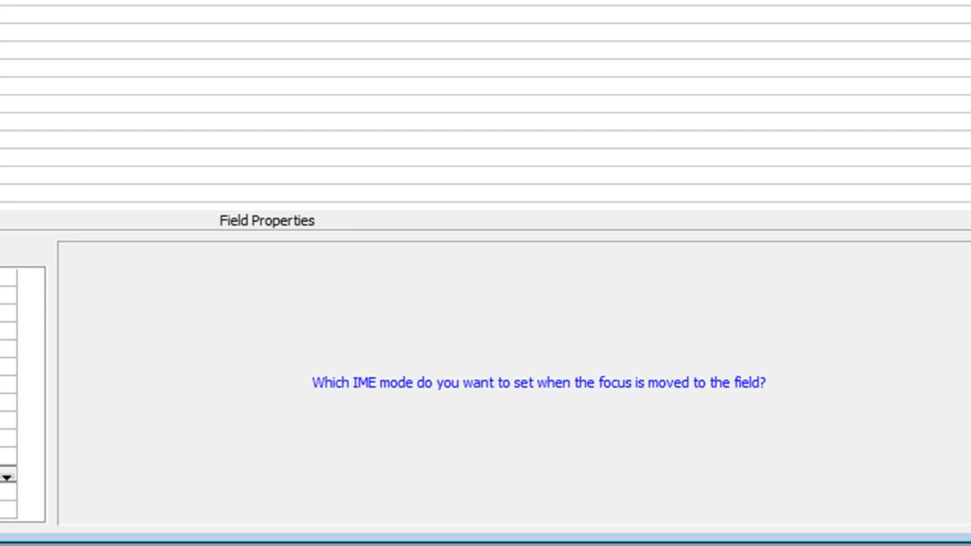
{"action": "left_click", "coordinate": [8, 495]}
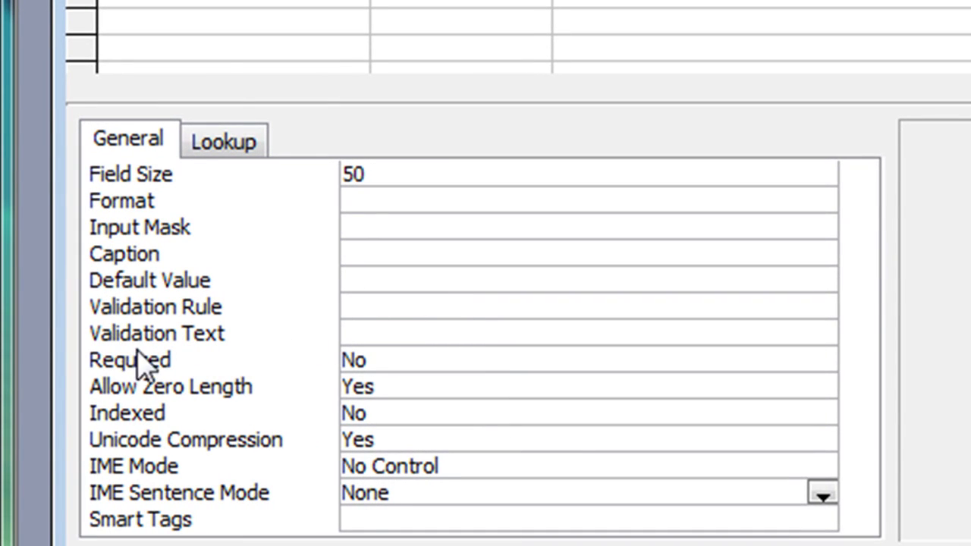
Set the Title field's Required property to Yes and its Allow Zero Length property to No
{"action": "left_click", "coordinate": [395, 362]}
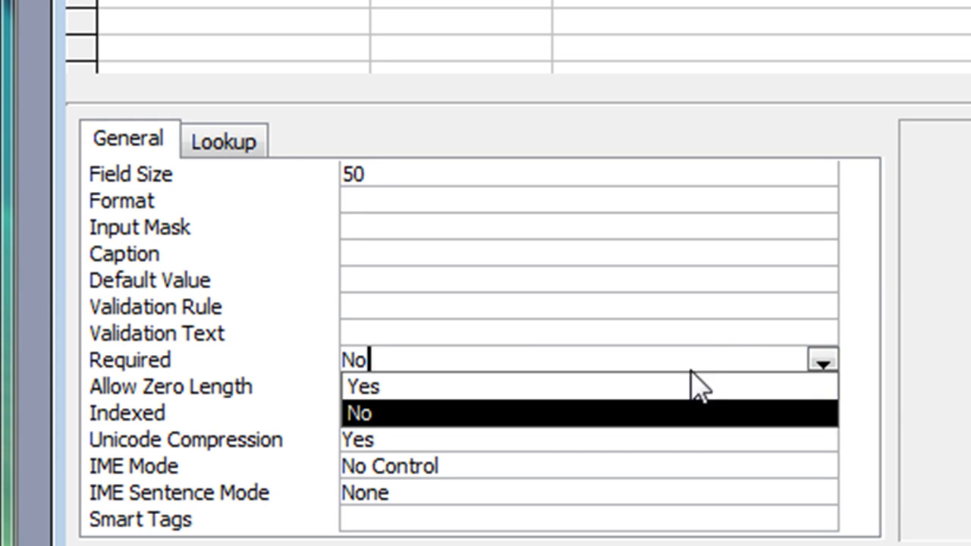
{"action": "left_click", "coordinate": [654, 387]}
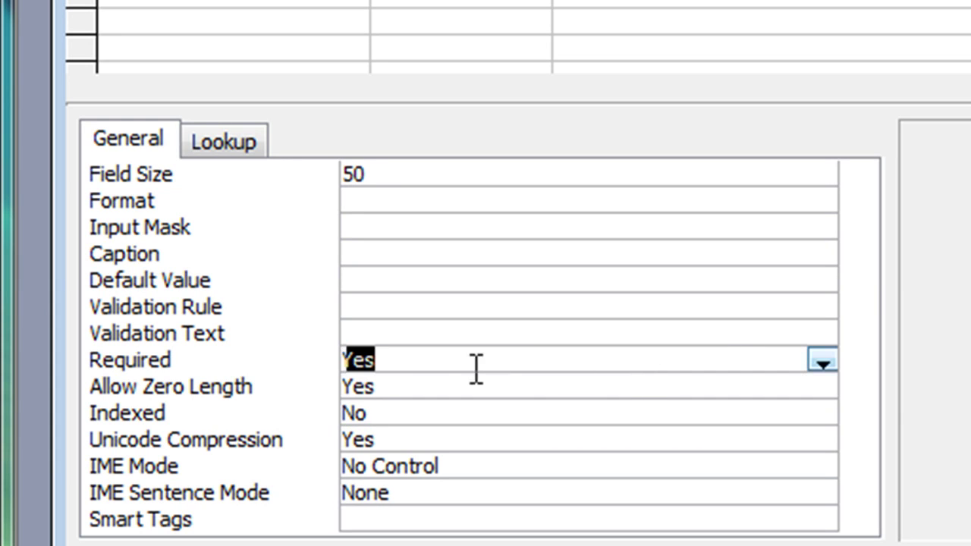
{"action": "left_click", "coordinate": [383, 390]}
{"action": "left_click_drag", "start_coordinate": [390, 392], "coordinate": [342, 390]}
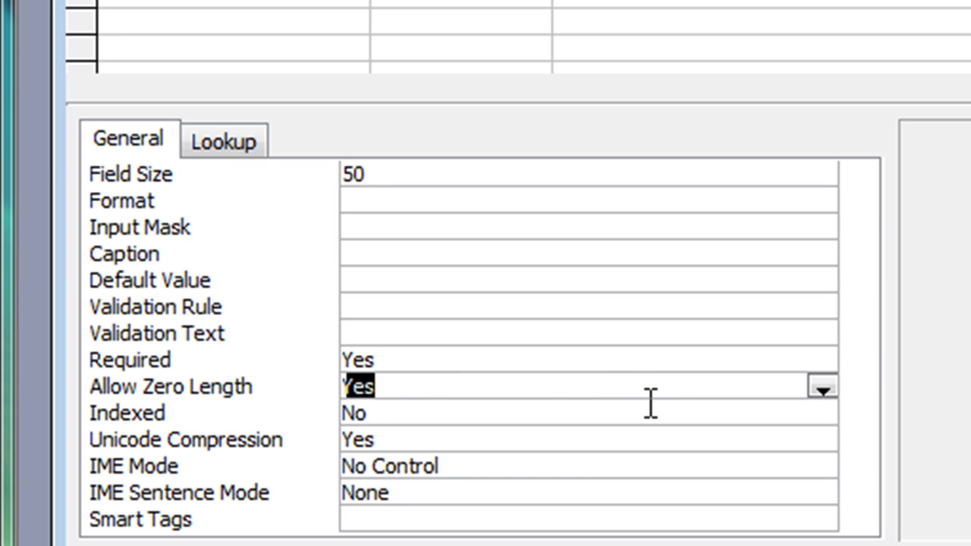
{"action": "type", "text": "n"}
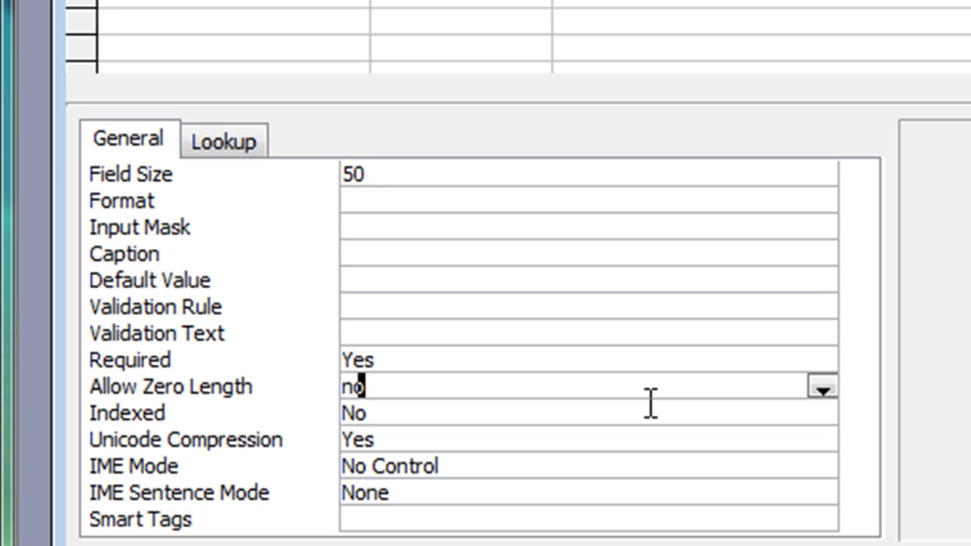
{"action": "type", "text": "o"}
{"action": "key", "text": "Return"}
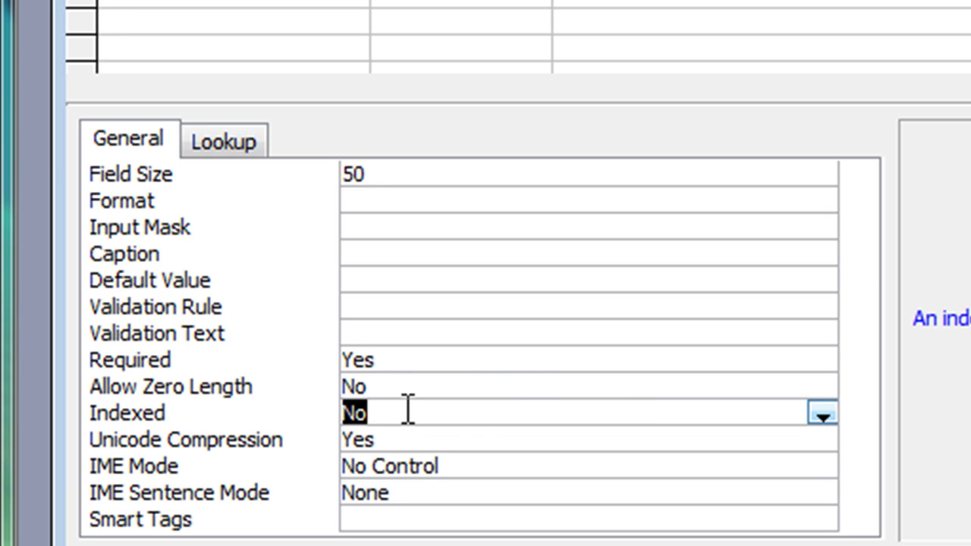
Set the Title field's Indexed property to Yes (Duplicates OK)
{"action": "left_click", "coordinate": [822, 416]}
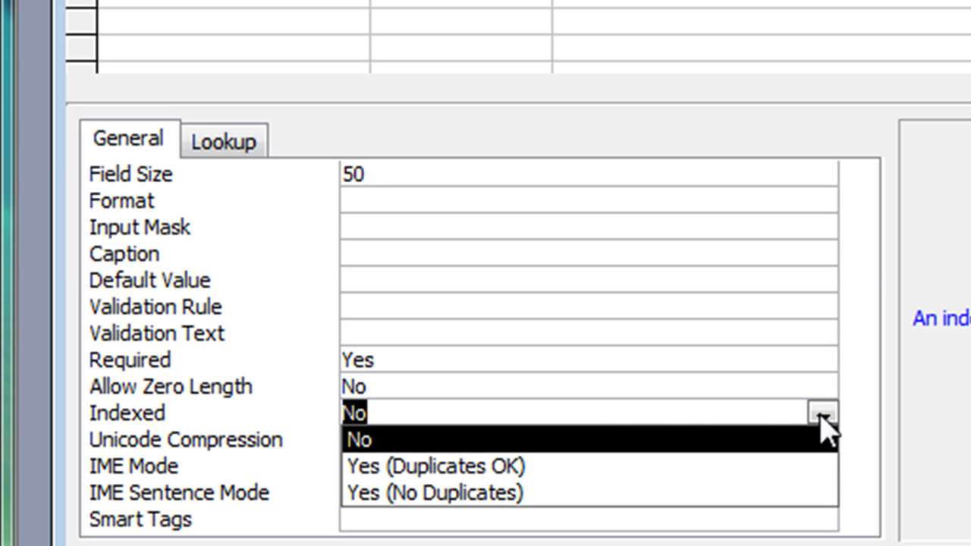
{"action": "left_click", "coordinate": [461, 468]}
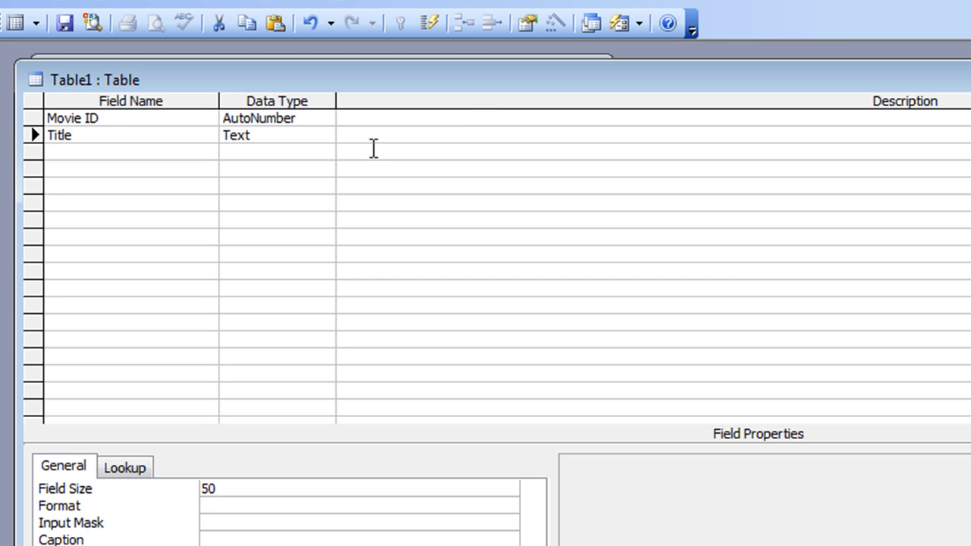
Add a third field named Studio below Title
{"action": "left_click", "coordinate": [175, 152]}
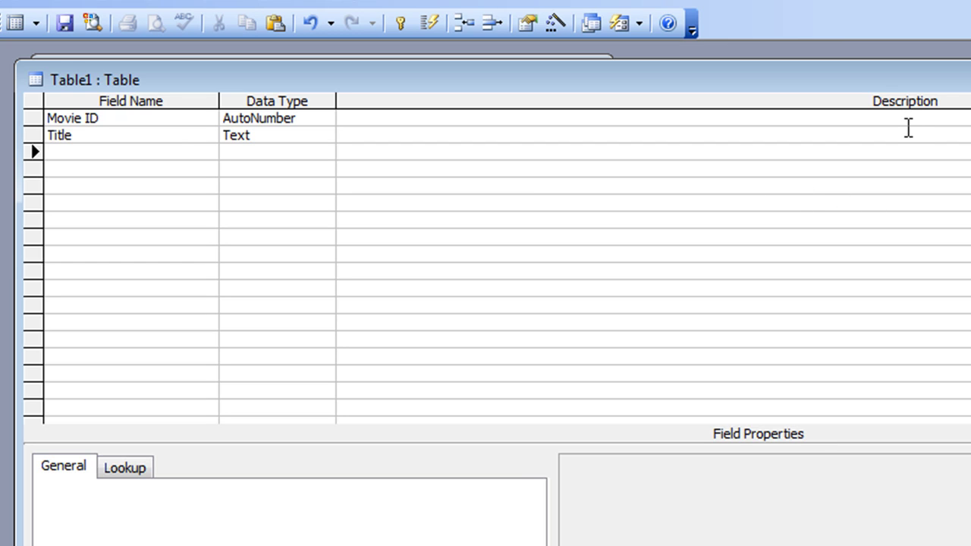
{"action": "type", "text": "Studio"}
{"action": "key", "text": "Tab"}
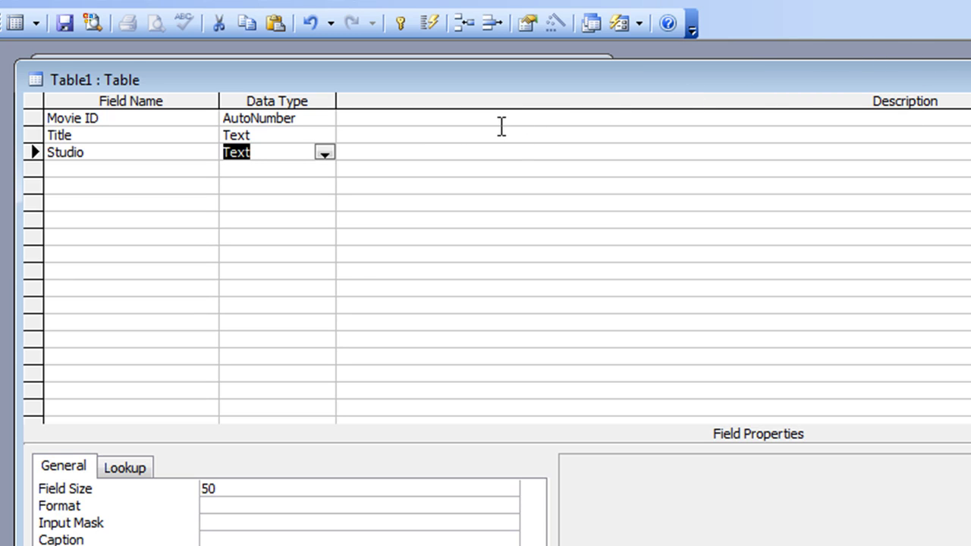
Create a typed-in lookup list for the Studio field with Warner Bros., Paramount, 20th Century Fox, Walt Disney, Columbia, Universal, MGM and Dreamworks
{"action": "left_click", "coordinate": [325, 154]}
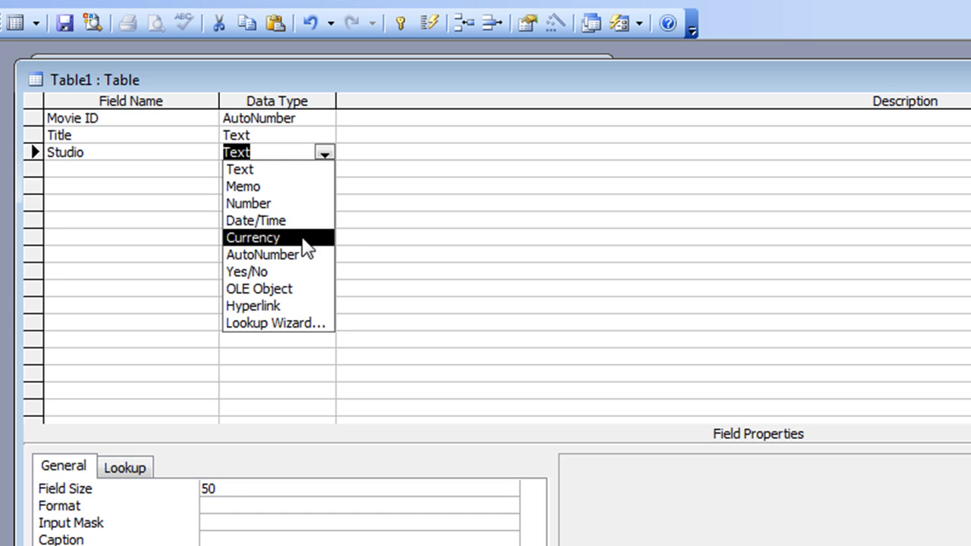
{"action": "left_click", "coordinate": [291, 332]}
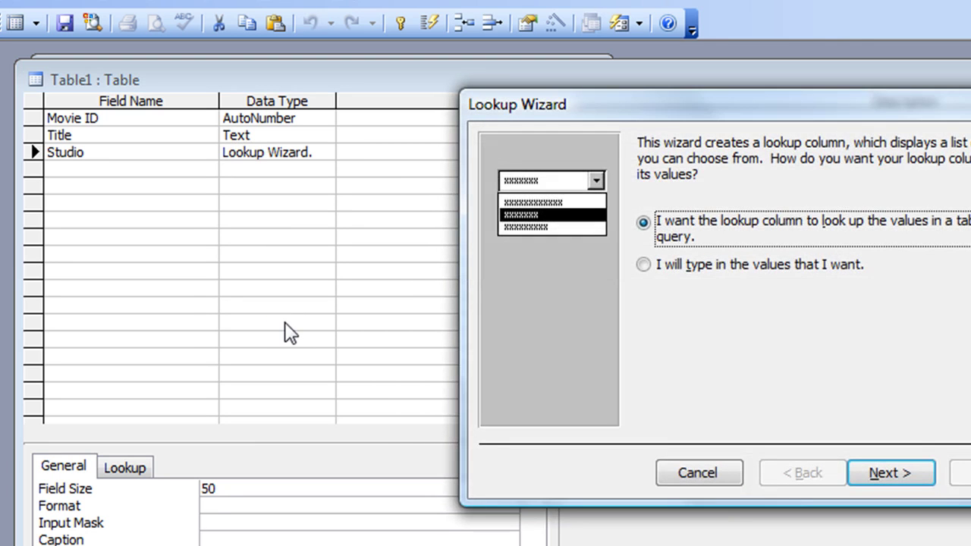
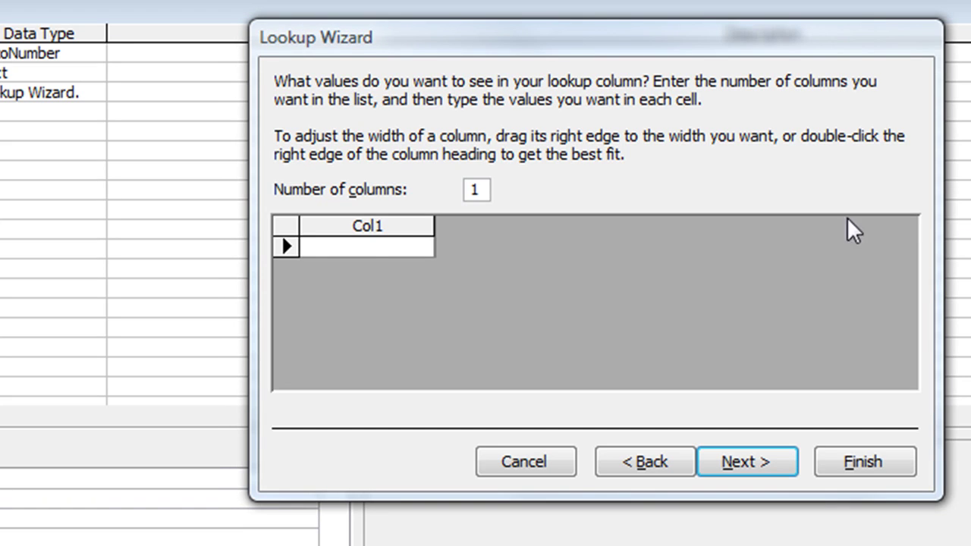
{"action": "left_click", "coordinate": [397, 241]}
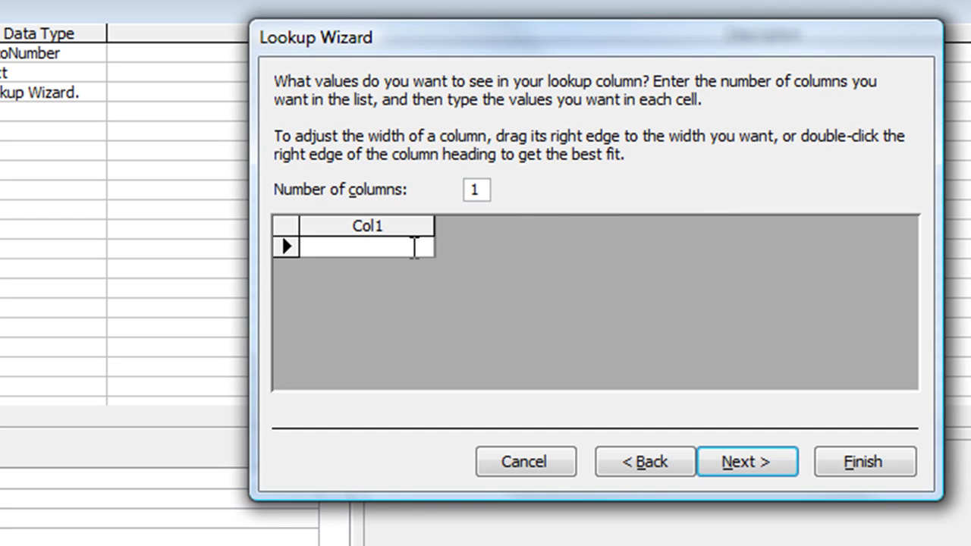
{"action": "type", "text": "Warner Bros."}
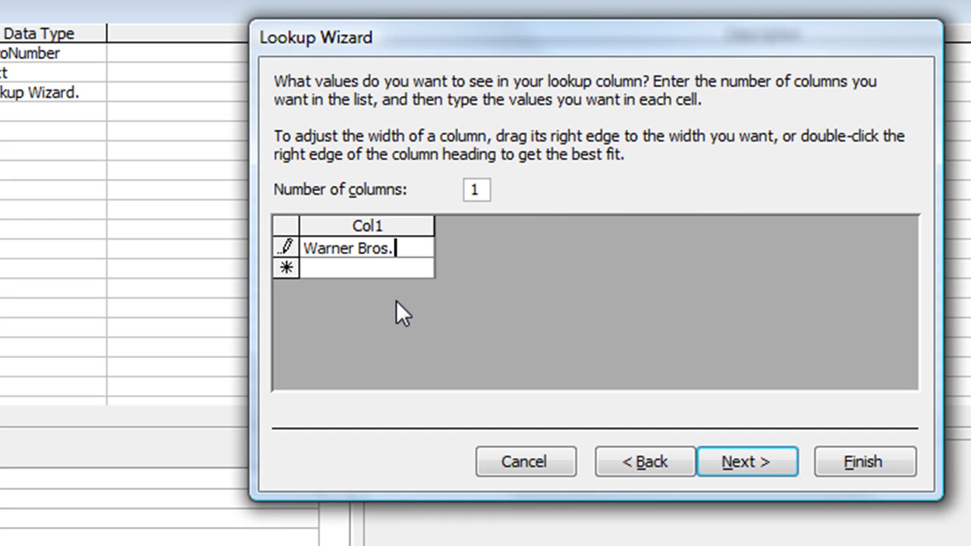
{"action": "left_click", "coordinate": [387, 267]}
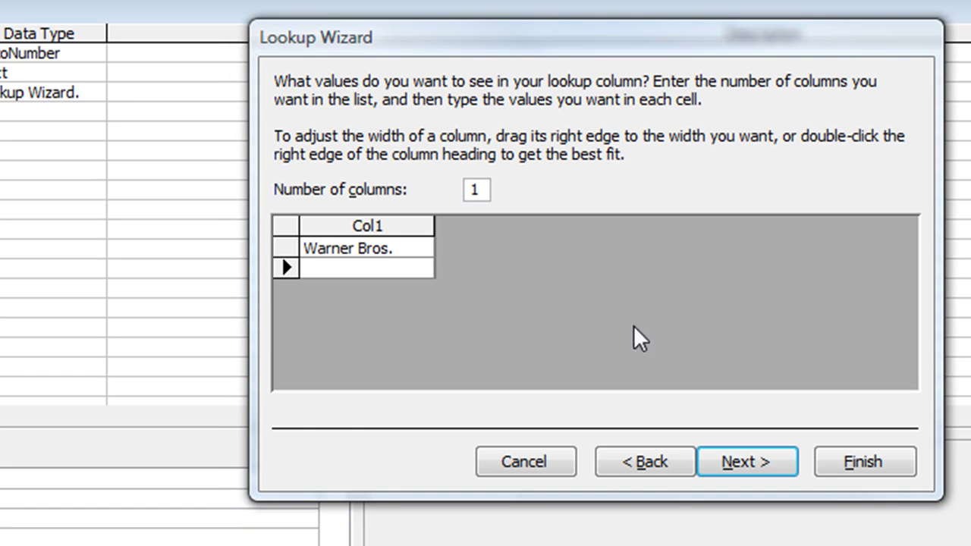
{"action": "type", "text": "Paramount"}
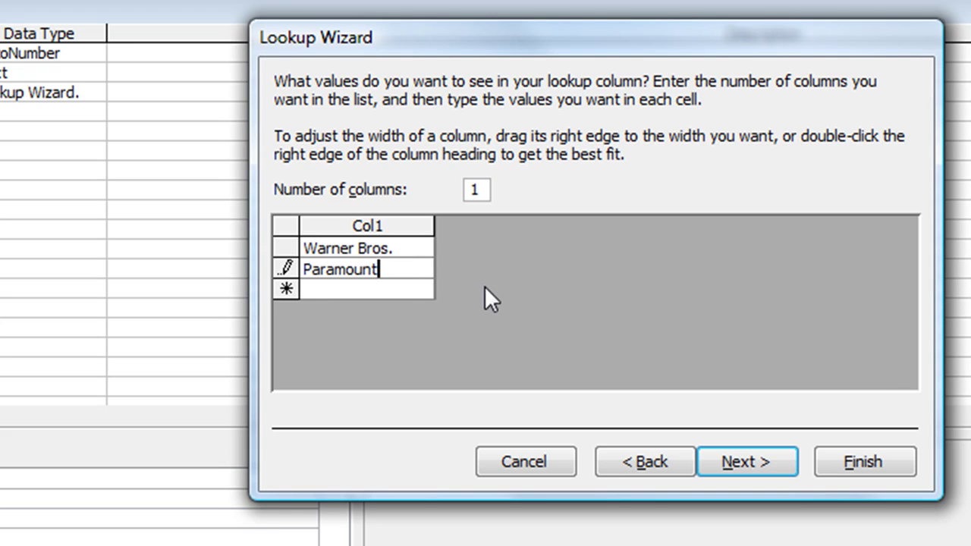
{"action": "key", "text": "Return"}
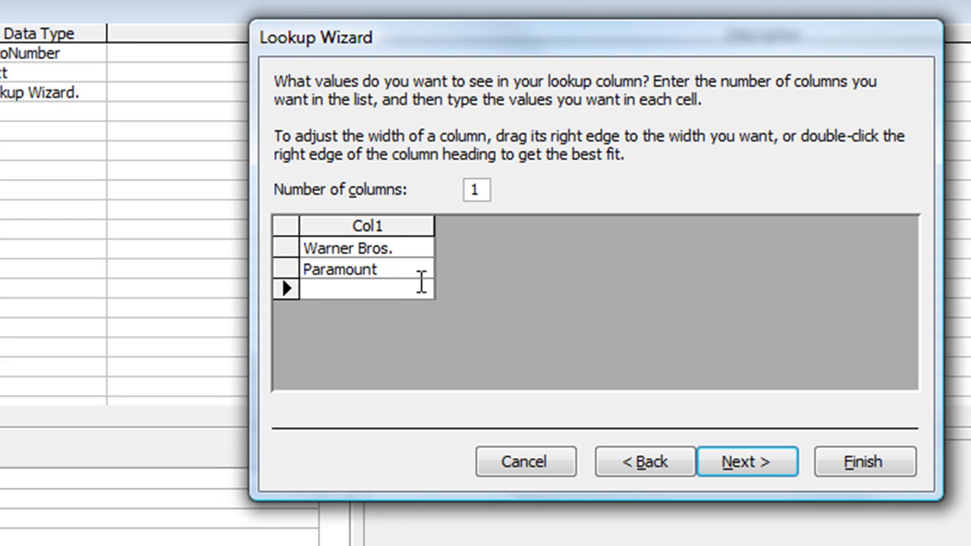
{"action": "type", "text": "20th Century Fox"}
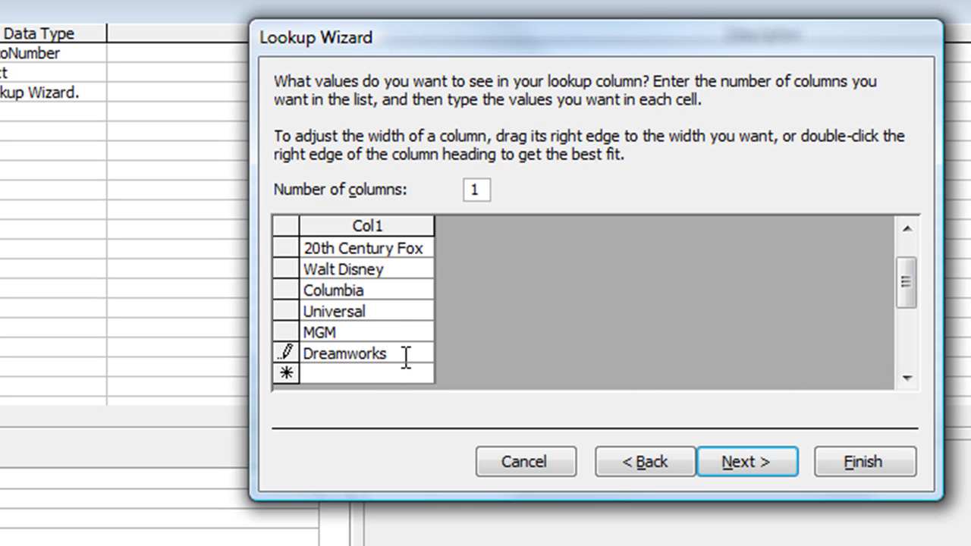
Keep Studio as the label of the lookup column and finish the Lookup Wizard
{"action": "left_click", "coordinate": [734, 465]}
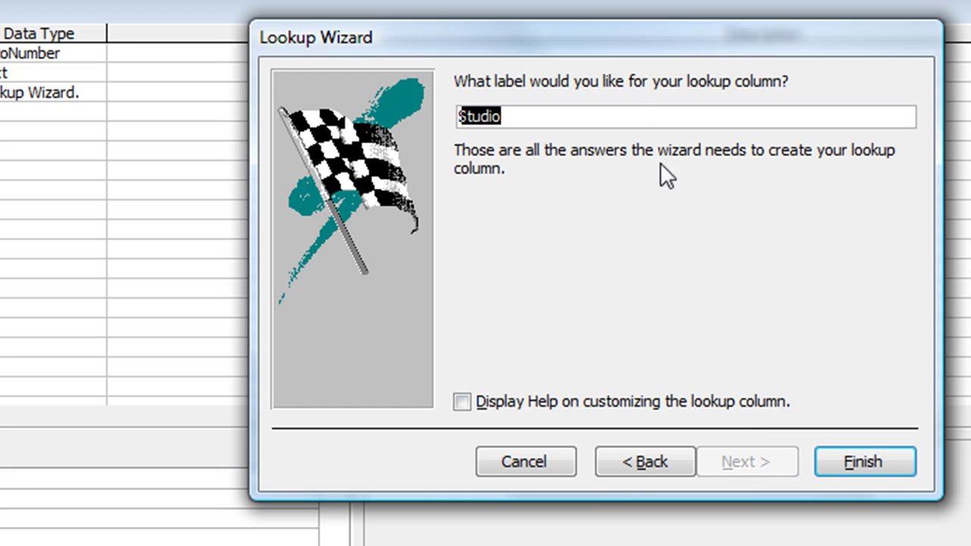
{"action": "left_click", "coordinate": [630, 115]}
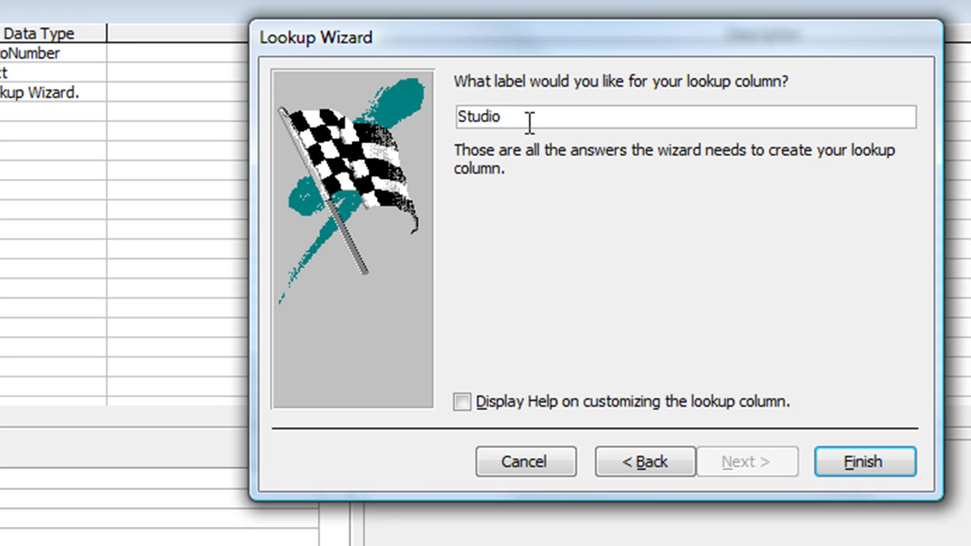
{"action": "left_click", "coordinate": [836, 461]}
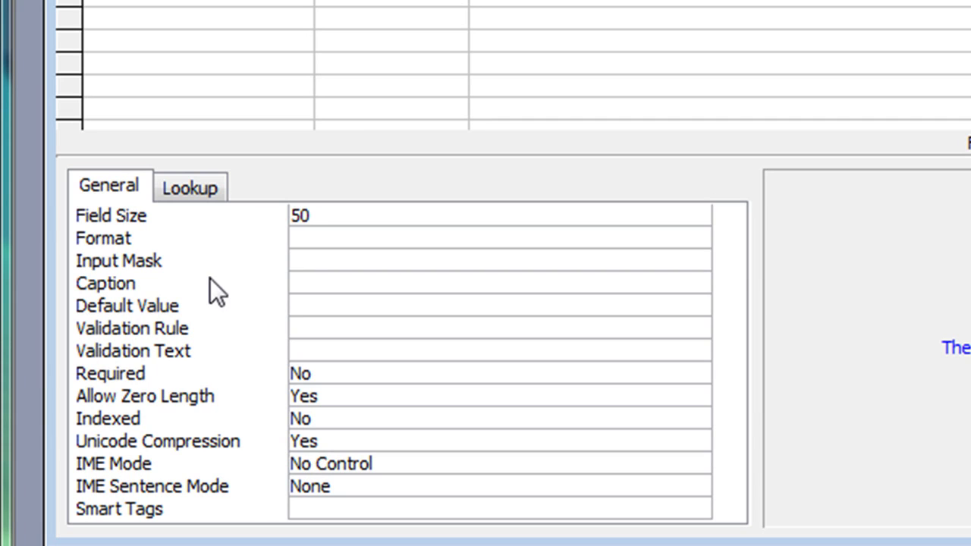
Set the Studio field's Required property to Yes and its Allow Zero Length property to No
{"action": "left_click", "coordinate": [316, 367]}
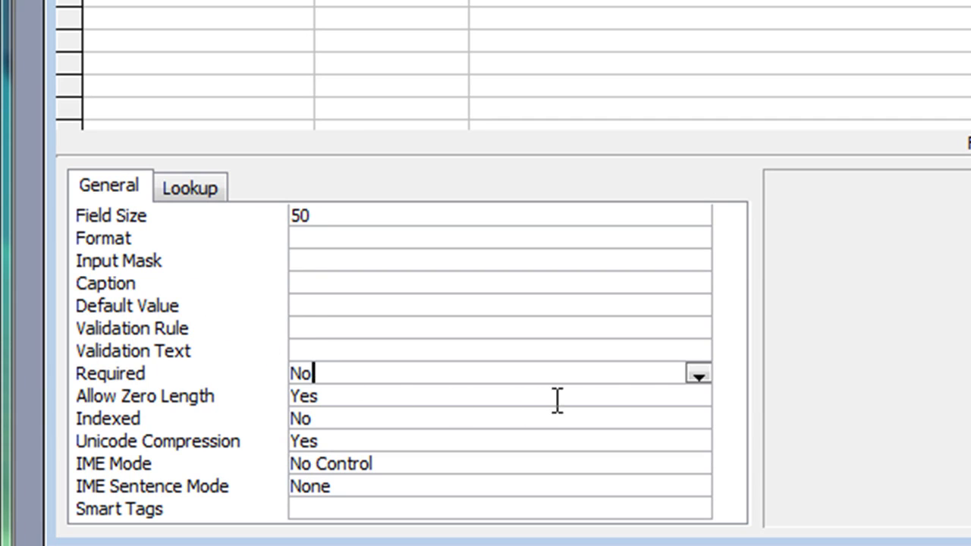
{"action": "left_click", "coordinate": [698, 373]}
{"action": "left_click", "coordinate": [621, 395]}
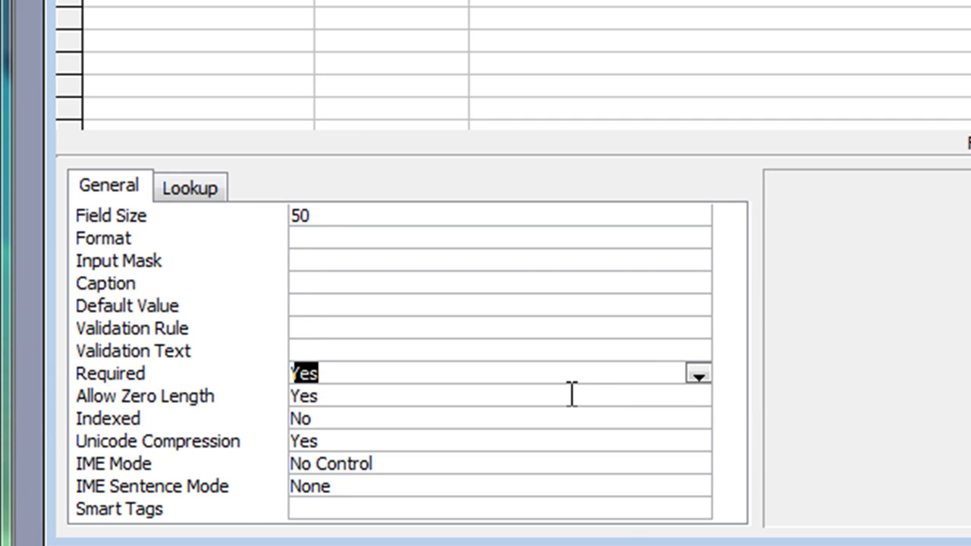
{"action": "left_click", "coordinate": [504, 396]}
{"action": "left_click", "coordinate": [698, 396]}
{"action": "left_click", "coordinate": [520, 444]}
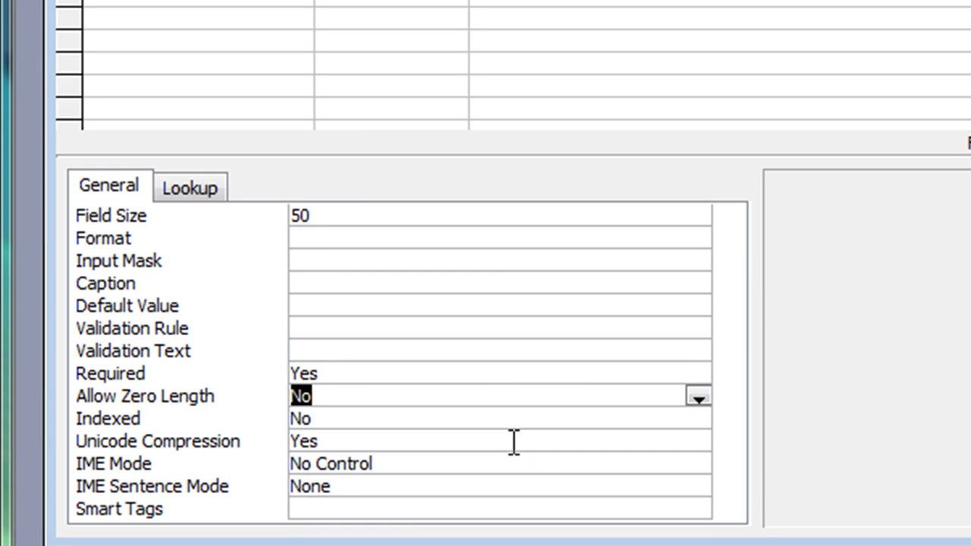
Examine the Studio field's lookup properties and read through the studio names stored in its Row Source
{"action": "left_click", "coordinate": [190, 188]}
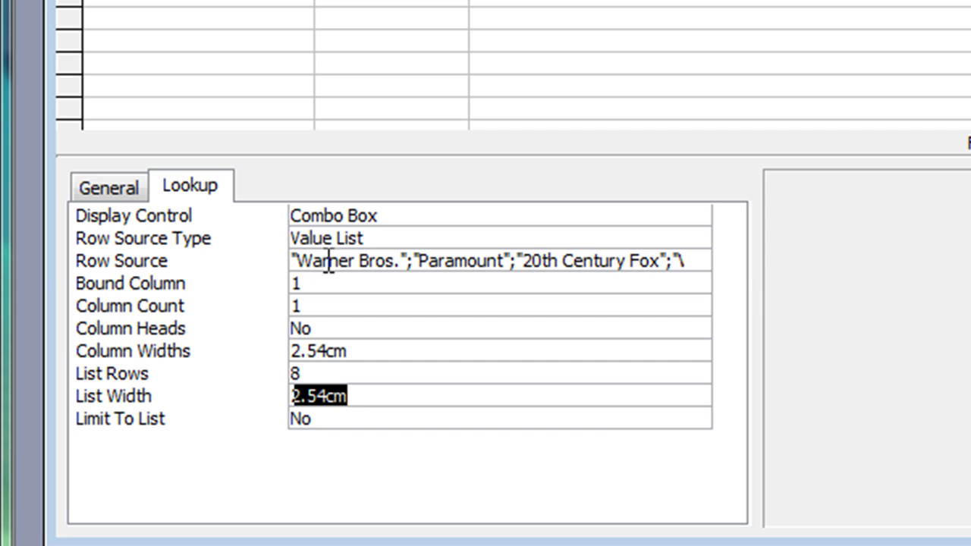
{"action": "left_click", "coordinate": [354, 262]}
{"action": "key", "text": "Right"}
{"action": "key", "text": "Right"}
{"action": "key", "text": "Right"}
{"action": "key", "text": "Right"}
{"action": "key", "text": "Right"}
{"action": "key", "text": "Right"}
{"action": "key", "text": "Right"}
{"action": "key", "text": "Right"}
{"action": "key", "text": "Right"}
{"action": "key", "text": "Right"}
{"action": "key", "text": "Right"}
{"action": "key", "text": "Right"}
{"action": "key", "text": "Right"}
{"action": "key", "text": "Right"}
{"action": "key", "text": "Right"}
{"action": "key", "text": "Right"}
{"action": "key", "text": "Right"}
{"action": "key", "text": "Right"}
{"action": "key", "text": "Right"}
{"action": "key", "text": "Right"}
{"action": "key", "text": "Right"}
{"action": "key", "text": "Right"}
{"action": "key", "text": "Right"}
{"action": "key", "text": "Right"}
{"action": "key", "text": "Right"}
{"action": "key", "text": "Right"}
{"action": "key", "text": "Right"}
{"action": "key", "text": "Right"}
{"action": "key", "text": "Right"}
{"action": "key", "text": "Right"}
{"action": "key", "text": "Right"}
{"action": "key", "text": "Right"}
{"action": "key", "text": "Right"}
{"action": "key", "text": "Right"}
{"action": "key", "text": "Right"}
{"action": "key", "text": "Right"}
{"action": "key", "text": "Right"}
{"action": "key", "text": "Right"}
{"action": "key", "text": "Right"}
{"action": "key", "text": "Right"}
{"action": "key", "text": "Right"}
{"action": "key", "text": "Right"}
{"action": "key", "text": "Right"}
{"action": "key", "text": "Right"}
{"action": "key", "text": "Right"}
{"action": "key", "text": "Right"}
{"action": "key", "text": "Right"}
{"action": "key", "text": "Right"}
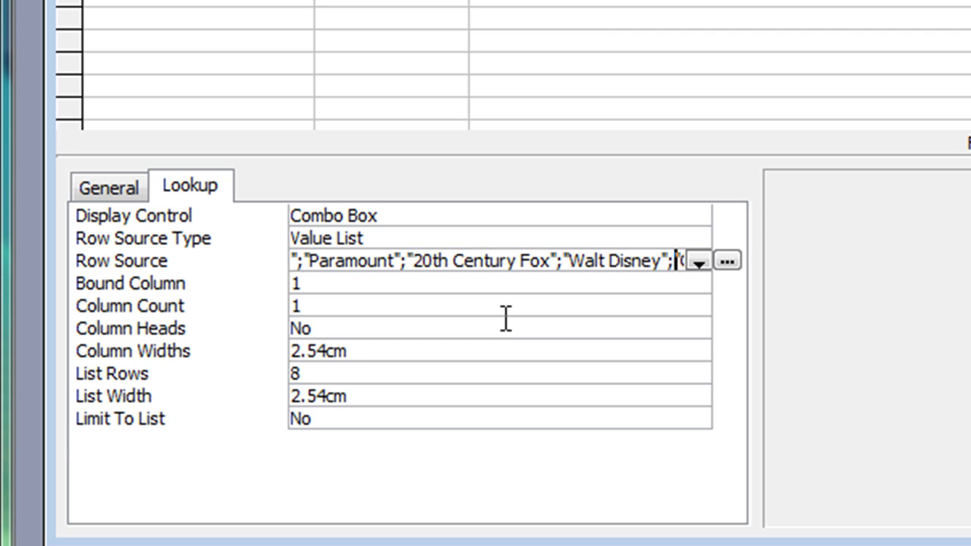
{"action": "key", "text": "Right"}
{"action": "key", "text": "Right"}
{"action": "key", "text": "Right"}
{"action": "key", "text": "Right"}
{"action": "key", "text": "Right"}
{"action": "key", "text": "Right"}
{"action": "key", "text": "Right"}
{"action": "key", "text": "Right"}
{"action": "key", "text": "Right"}
{"action": "key", "text": "Right"}
{"action": "key", "text": "Right"}
{"action": "key", "text": "Right"}
{"action": "key", "text": "Right"}
{"action": "key", "text": "Right"}
{"action": "key", "text": "Right"}
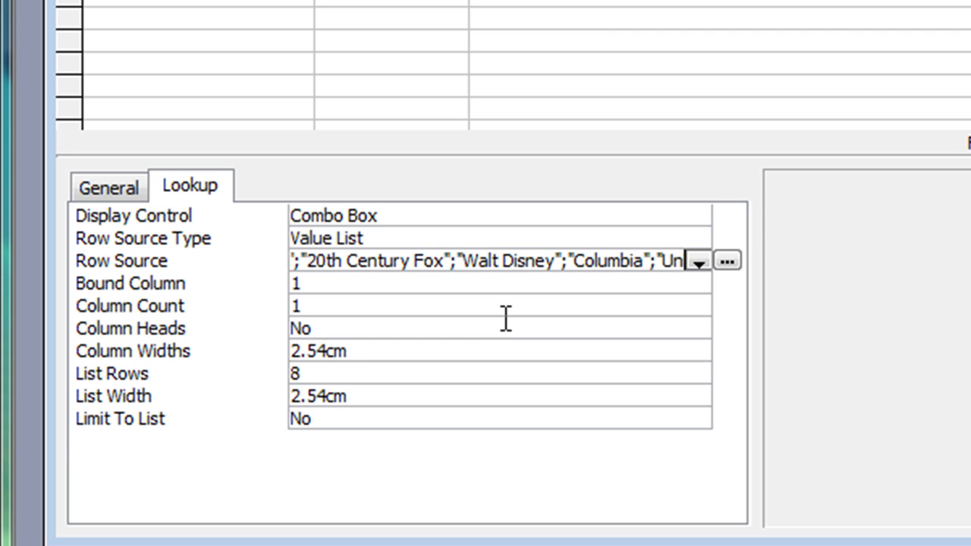
{"action": "key", "text": "Right"}
{"action": "key", "text": "Right"}
{"action": "key", "text": "Right"}
{"action": "key", "text": "Right"}
{"action": "key", "text": "Right"}
{"action": "key", "text": "Right"}
{"action": "key", "text": "Right"}
{"action": "key", "text": "Right"}
{"action": "key", "text": "Right"}
{"action": "key", "text": "Right"}
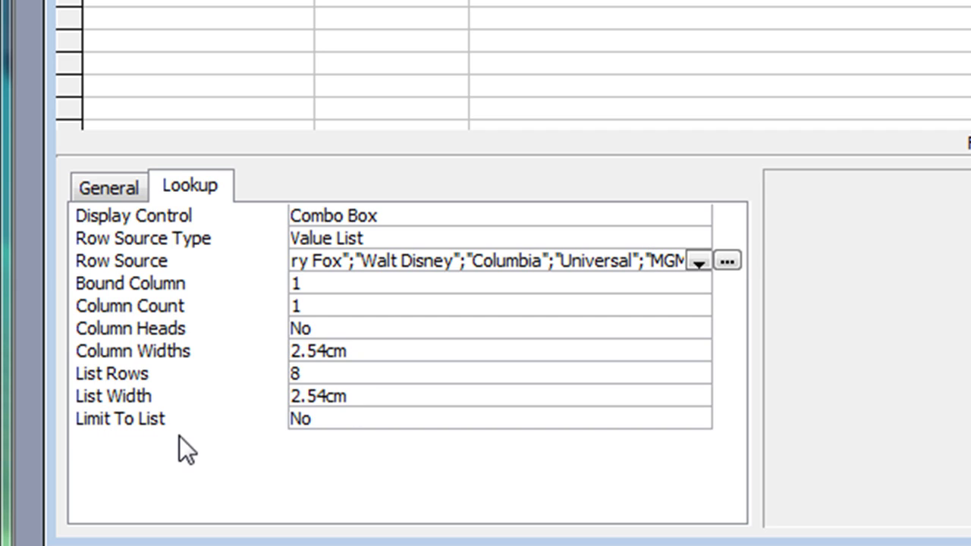
Set the Studio field's Limit To List lookup property to Yes
{"action": "left_click", "coordinate": [493, 419]}
{"action": "left_click", "coordinate": [697, 421]}
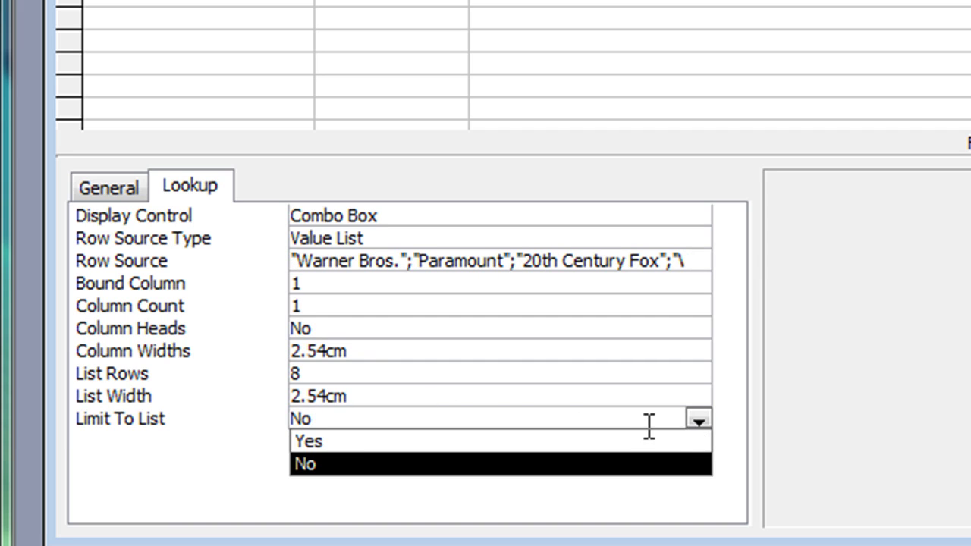
{"action": "left_click", "coordinate": [624, 440]}
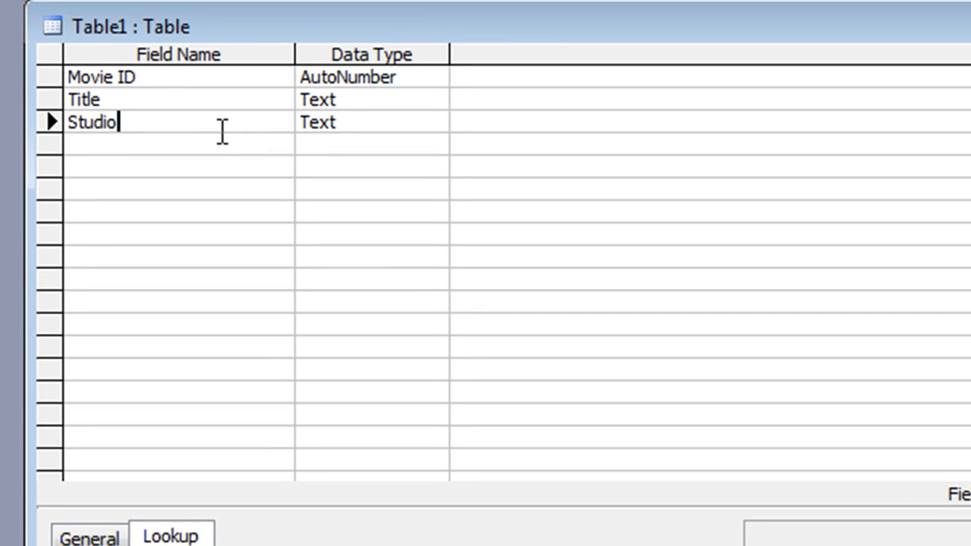
Add a fourth field named Genre below Studio
{"action": "left_click", "coordinate": [217, 88]}
{"action": "type", "text": "Genre"}
{"action": "key", "text": "BackSpace"}
{"action": "key", "text": "BackSpace"}
{"action": "type", "text": "re"}
{"action": "key", "text": "Tab"}
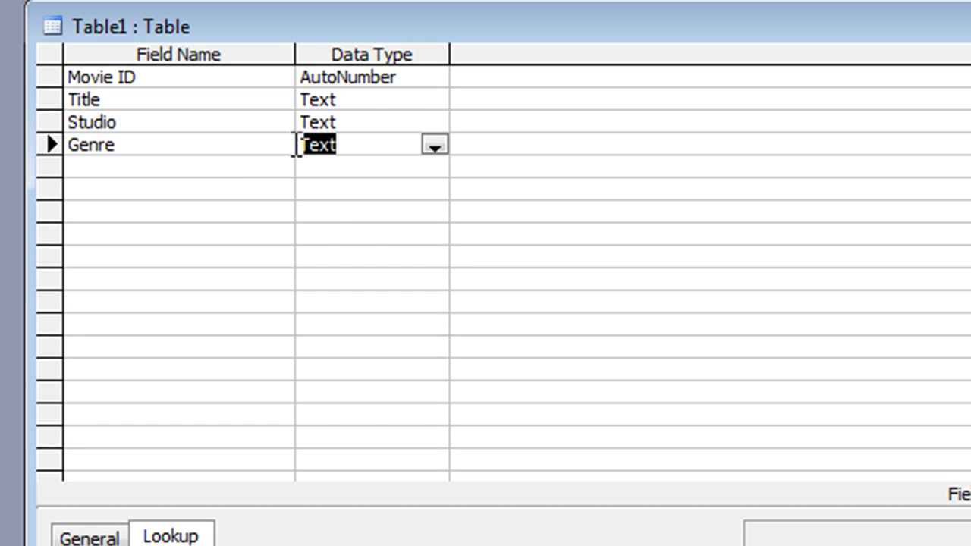
Start the Lookup Wizard for the Genre field and choose to type in the list values
{"action": "left_click", "coordinate": [435, 144]}
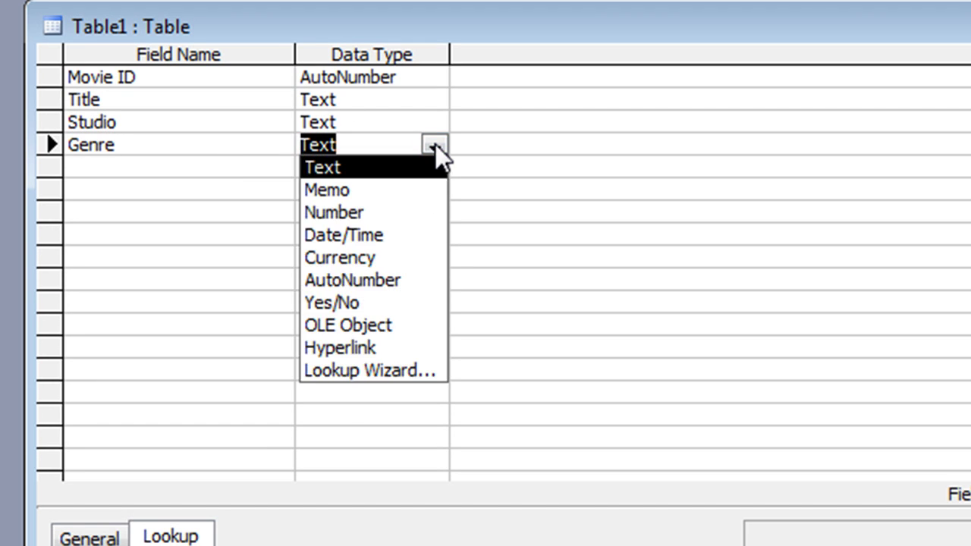
{"action": "left_click", "coordinate": [362, 370]}
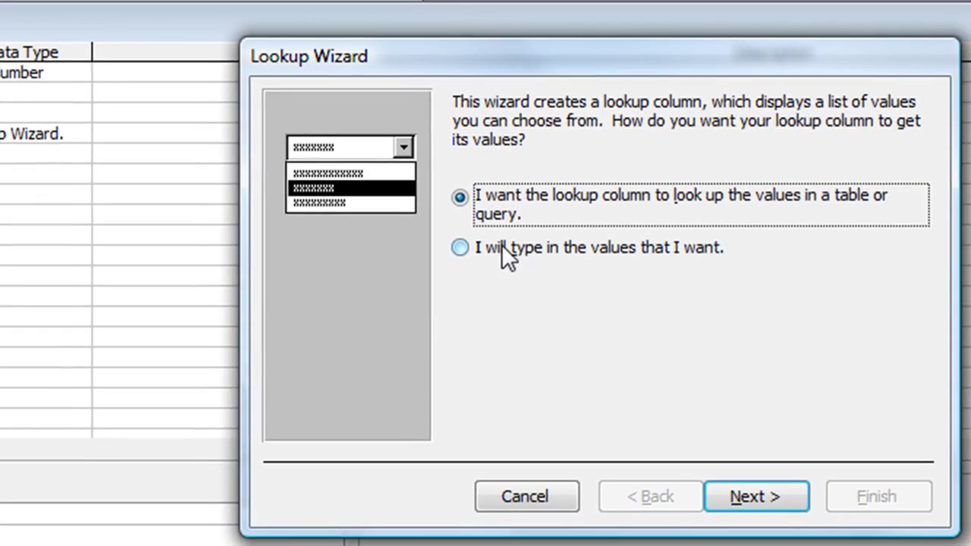
{"action": "left_click", "coordinate": [901, 270]}
{"action": "left_click", "coordinate": [715, 497]}
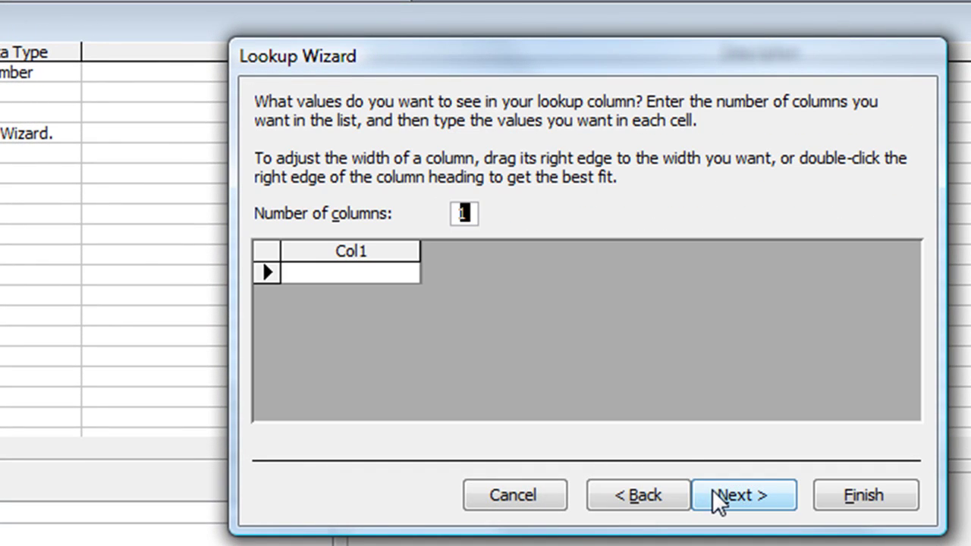
Enter Action, Comedy, Crime, Drama, Horror, Science Fiction, Western, Musical and Animation as the values of the single lookup column
{"action": "left_click", "coordinate": [391, 274]}
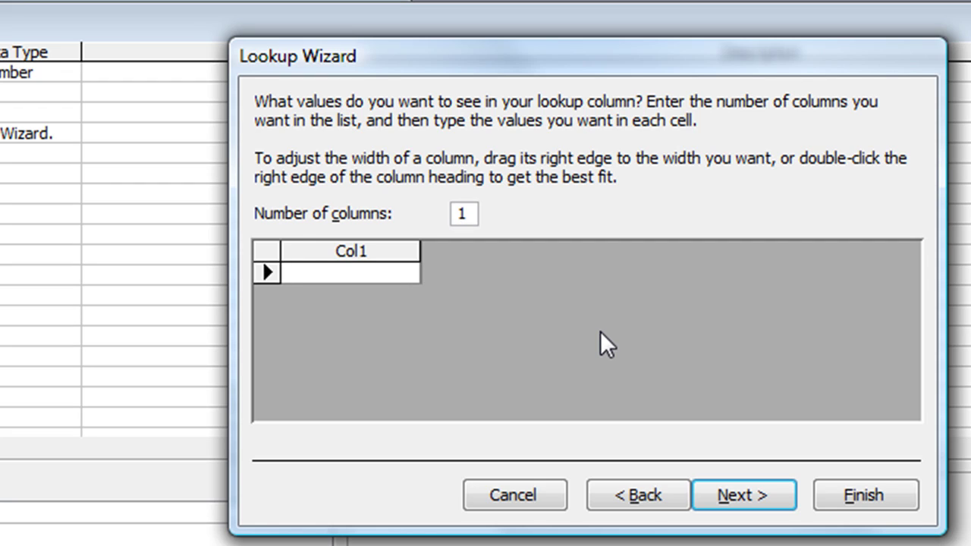
{"action": "type", "text": "Action"}
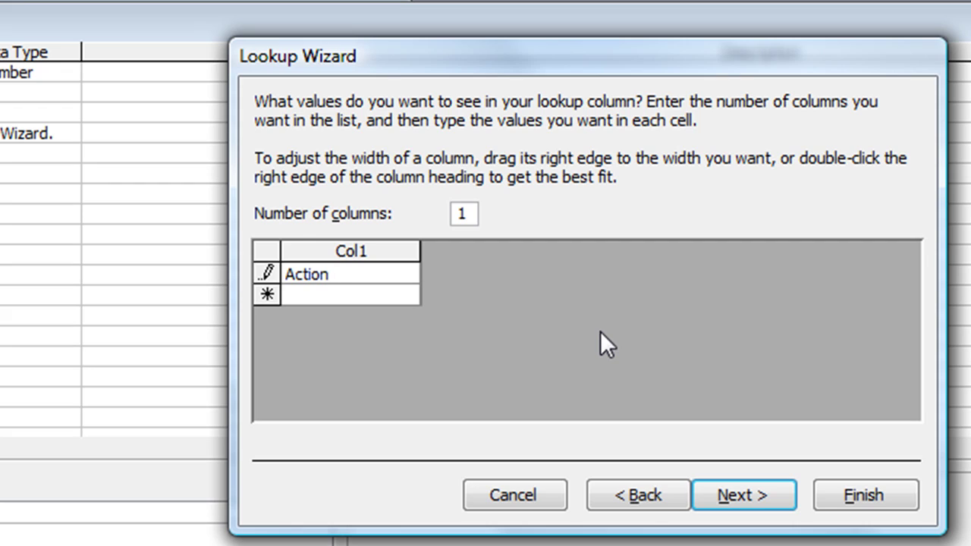
{"action": "key", "text": "Return"}
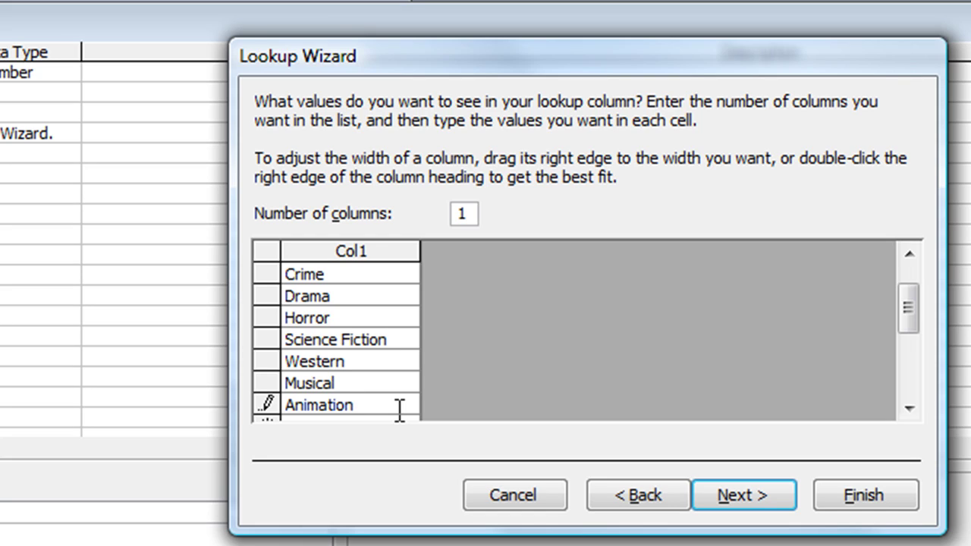
Recheck the genre values, keep Genre as the lookup column's label and finish the wizard
{"action": "key", "text": "alt+n"}
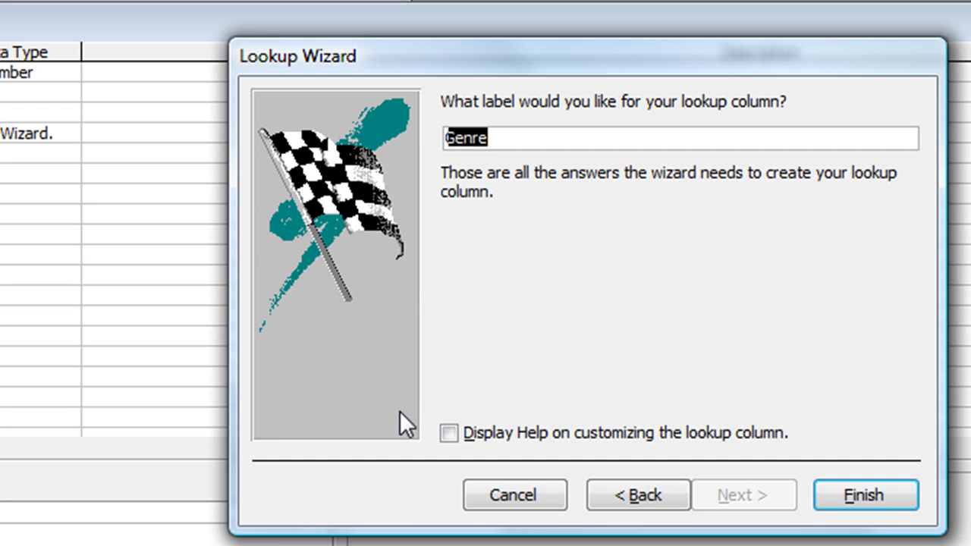
{"action": "left_click", "coordinate": [609, 497]}
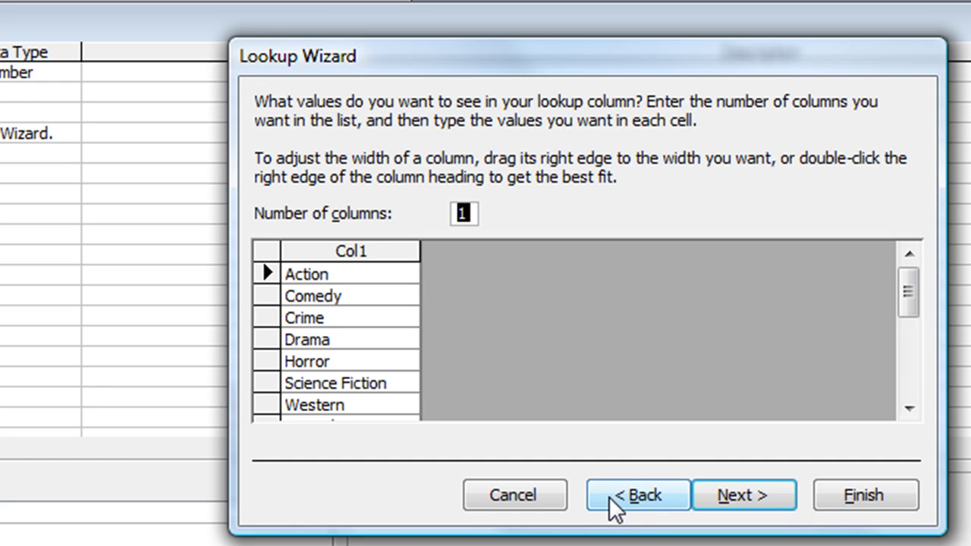
{"action": "left_click_drag", "start_coordinate": [907, 304], "coordinate": [921, 289]}
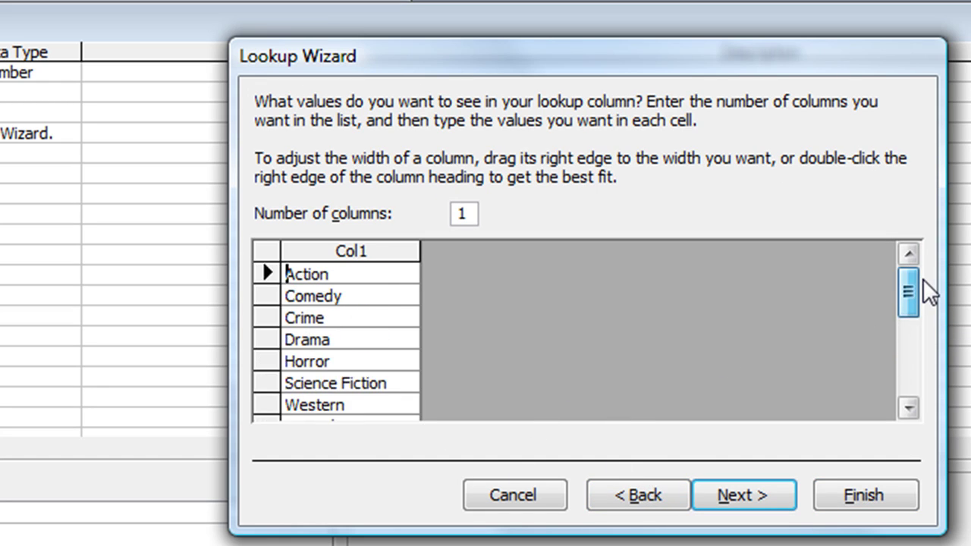
{"action": "left_click", "coordinate": [736, 493]}
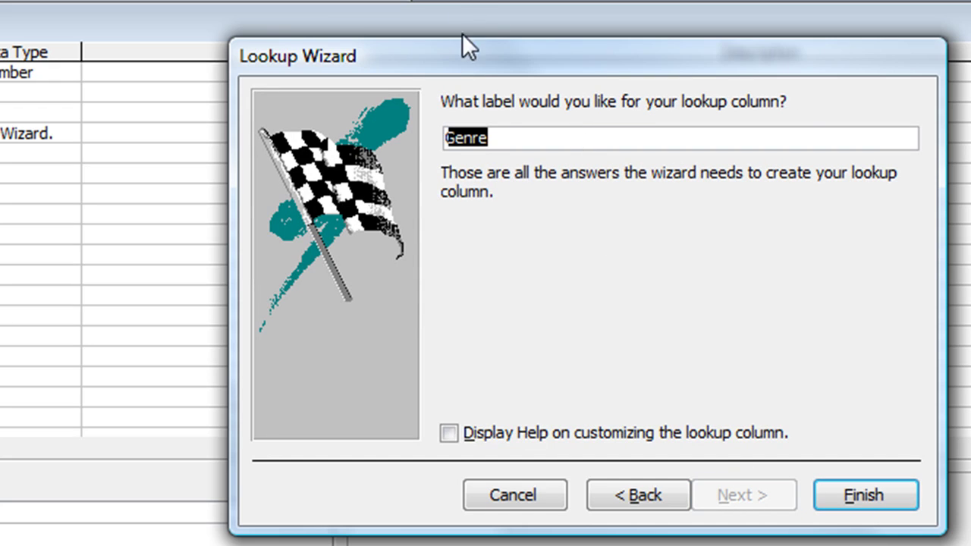
{"action": "left_click", "coordinate": [872, 489]}
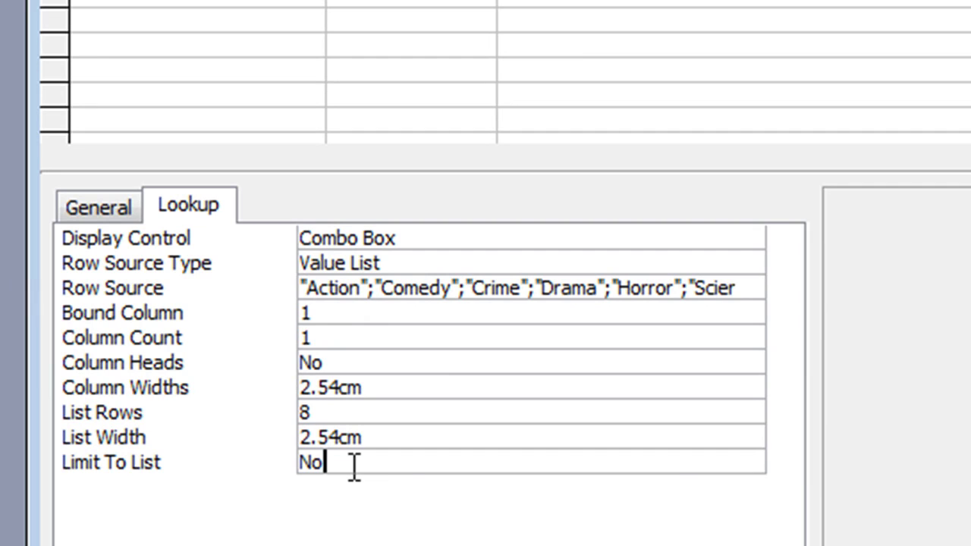
Set the Genre field's Limit To List lookup property to Yes
{"action": "left_click", "coordinate": [354, 464]}
{"action": "left_click", "coordinate": [753, 468]}
{"action": "left_click", "coordinate": [657, 485]}
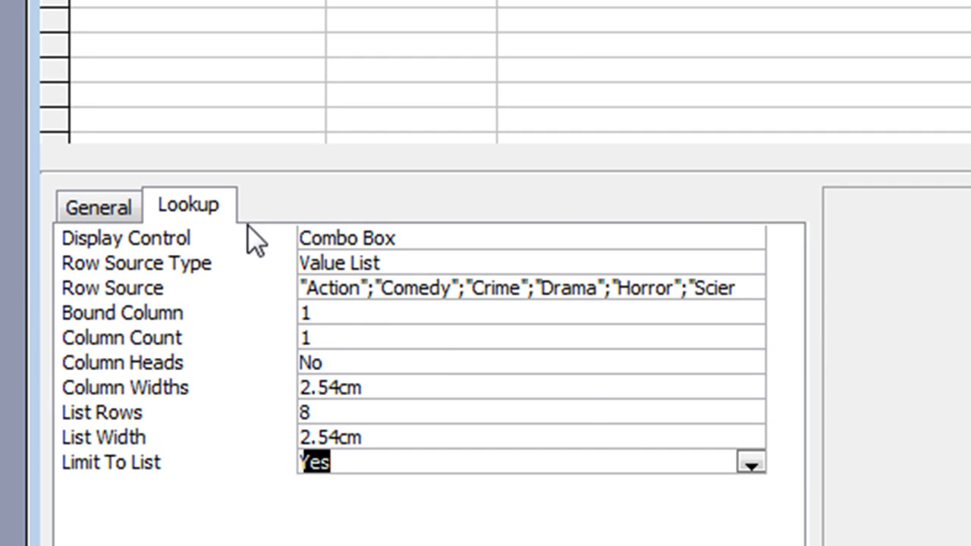
Set the Genre field's Required property to Yes and its Allow Zero Length property to No
{"action": "left_click", "coordinate": [107, 204]}
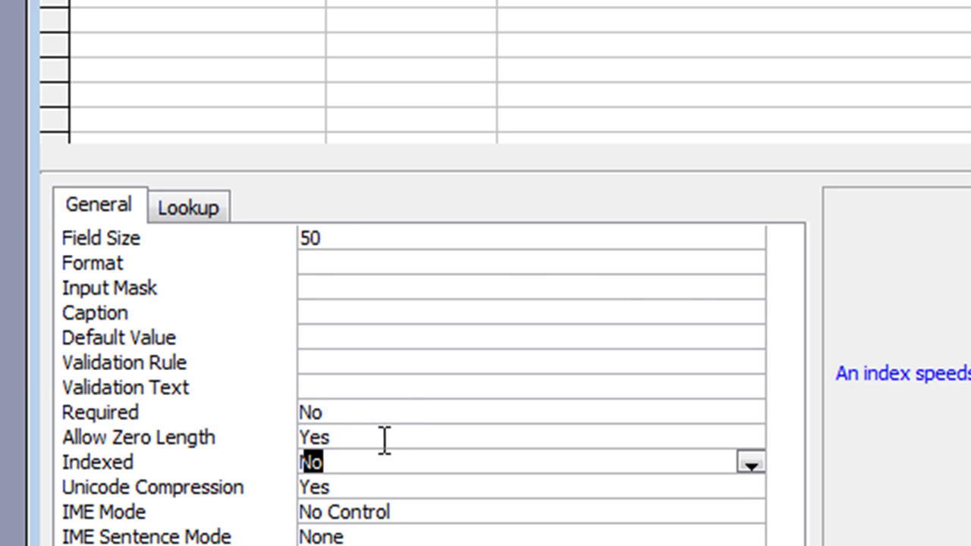
{"action": "left_click", "coordinate": [405, 412]}
{"action": "left_click", "coordinate": [750, 413]}
{"action": "left_click", "coordinate": [685, 445]}
{"action": "left_click_drag", "start_coordinate": [455, 436], "coordinate": [283, 427]}
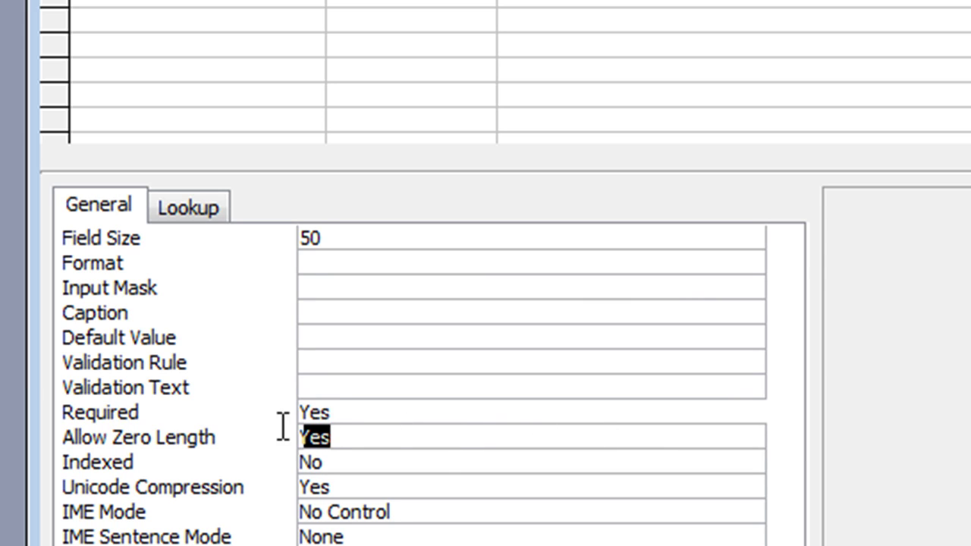
{"action": "type", "text": "no"}
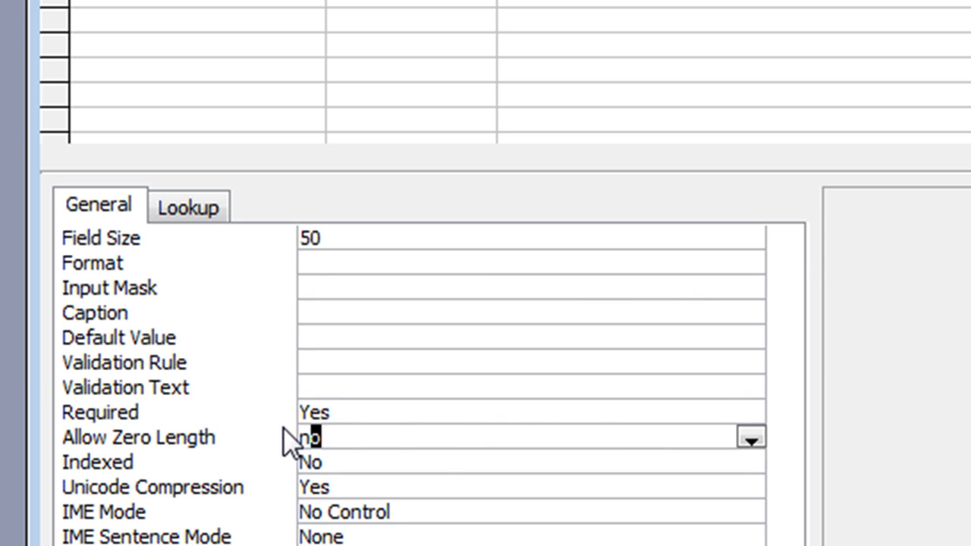
{"action": "key", "text": "Return"}
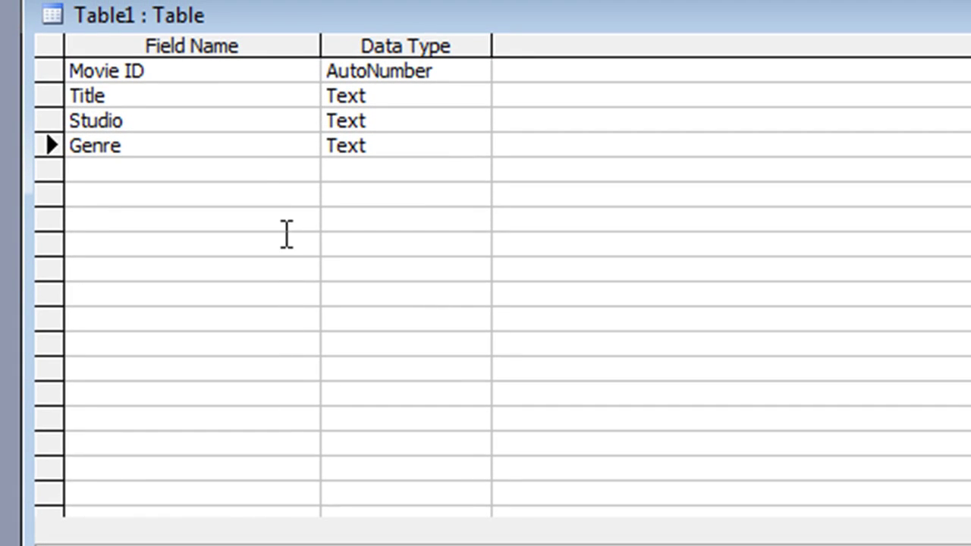
Add Director and Star fields below Genre, both with the Text data type
{"action": "left_click", "coordinate": [271, 164]}
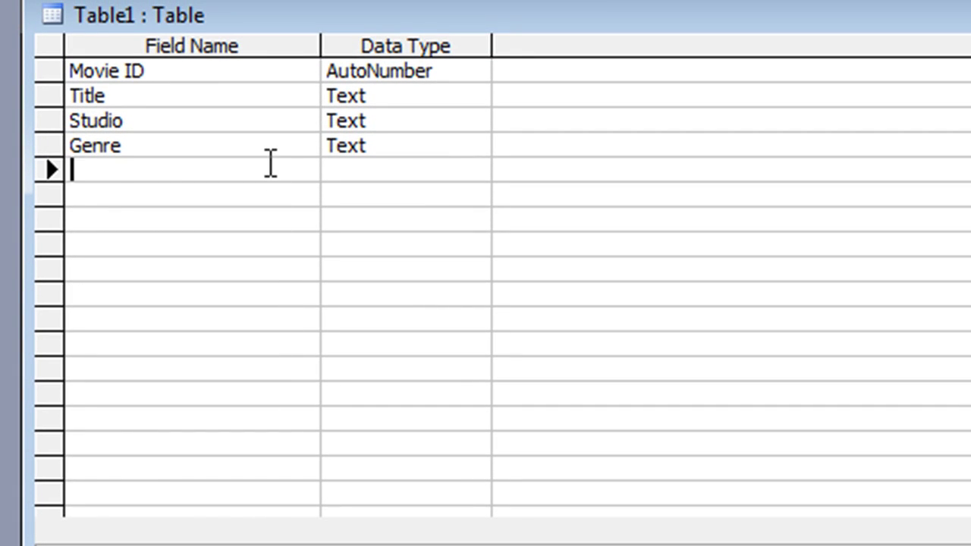
{"action": "type", "text": "Director"}
{"action": "key", "text": "Tab"}
{"action": "key", "text": "Tab"}
{"action": "key", "text": "Tab"}
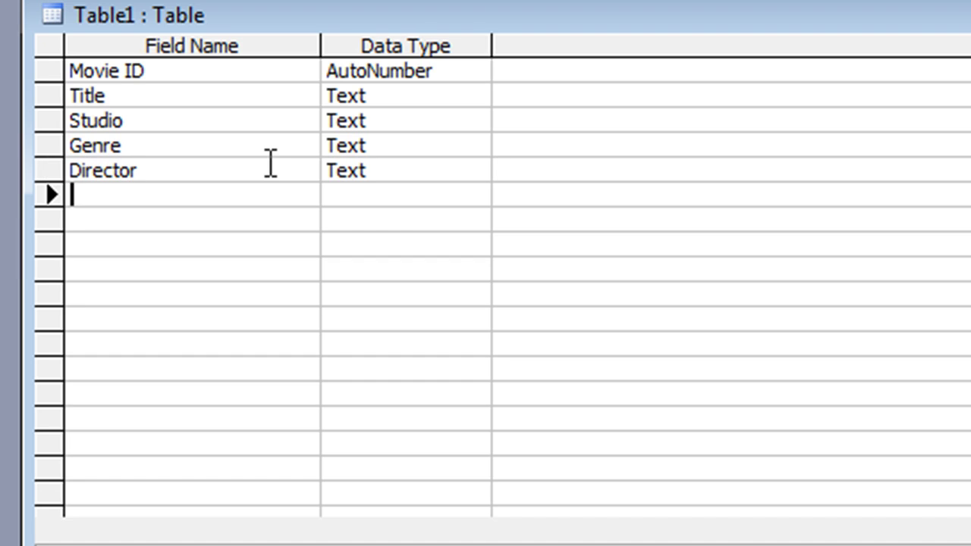
{"action": "type", "text": "Star"}
{"action": "key", "text": "Tab"}
{"action": "key", "text": "Tab"}
{"action": "key", "text": "Tab"}
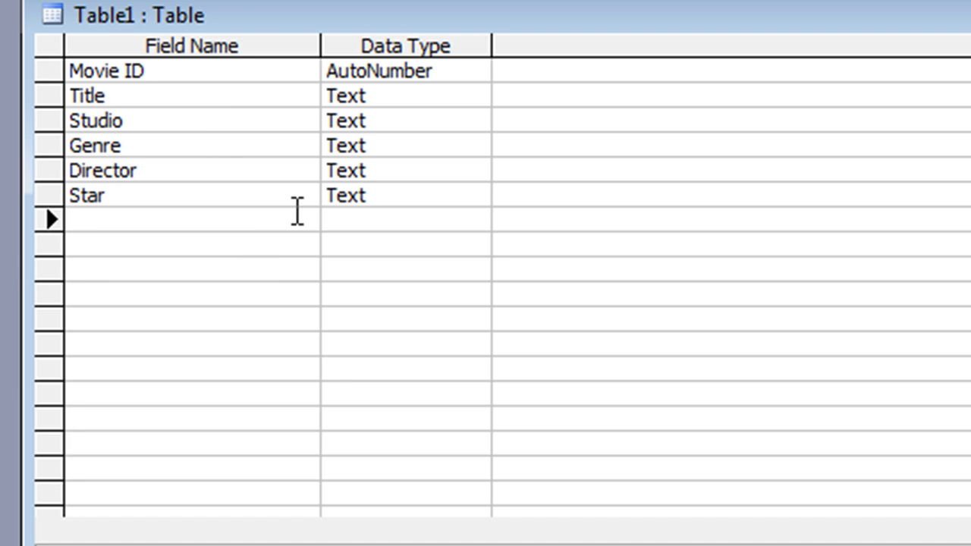
Add a Rating field, start the Lookup Wizard for it and choose to type in the list values
{"action": "type", "text": "Rating"}
{"action": "key", "text": "Tab"}
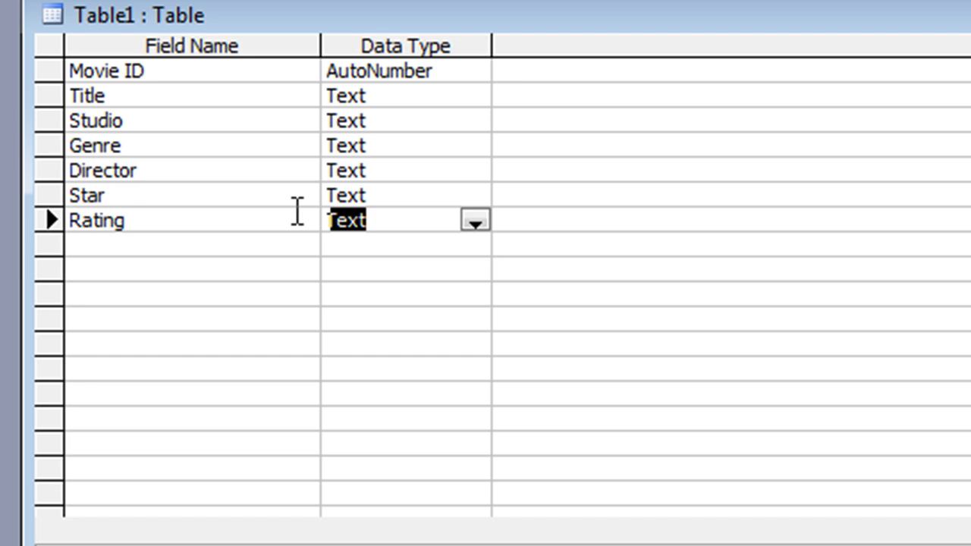
{"action": "left_click", "coordinate": [486, 221]}
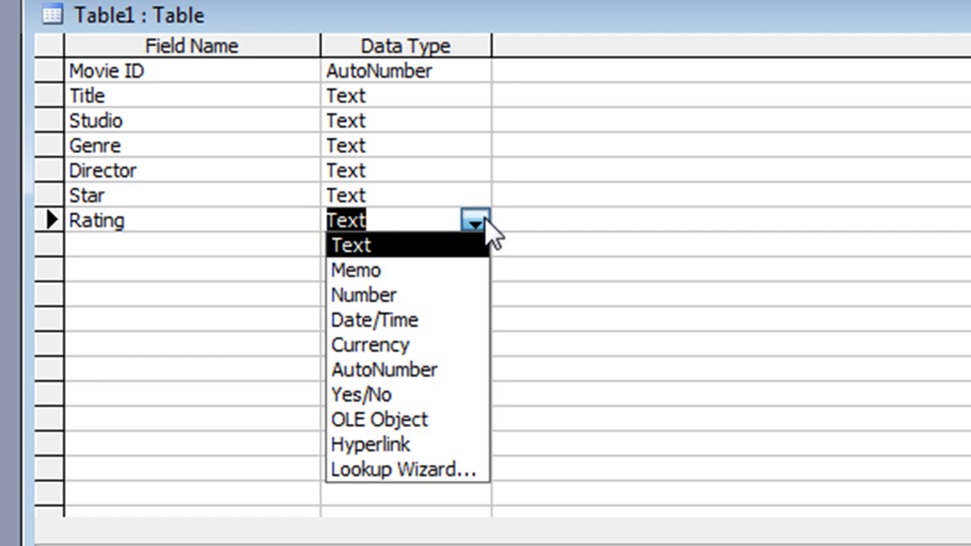
{"action": "left_click", "coordinate": [408, 470]}
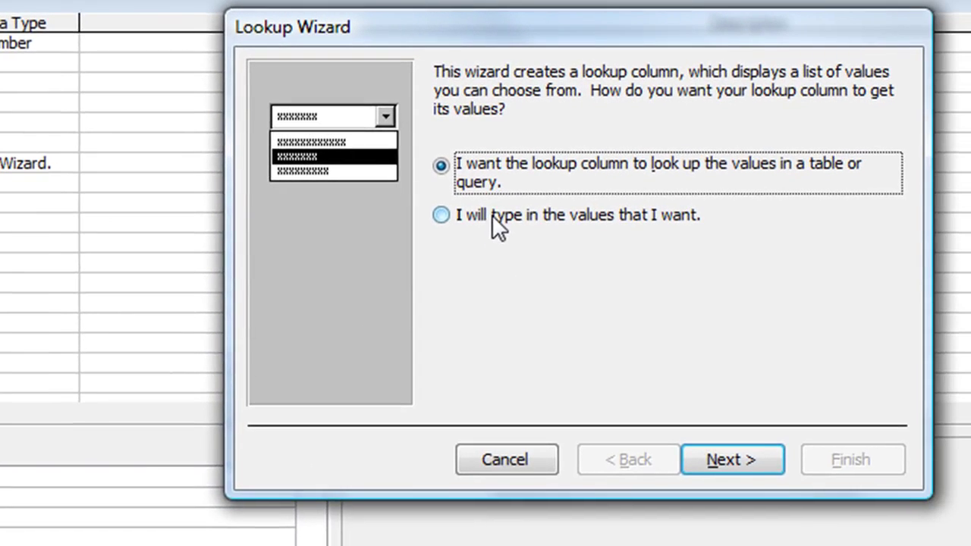
{"action": "left_click", "coordinate": [494, 218]}
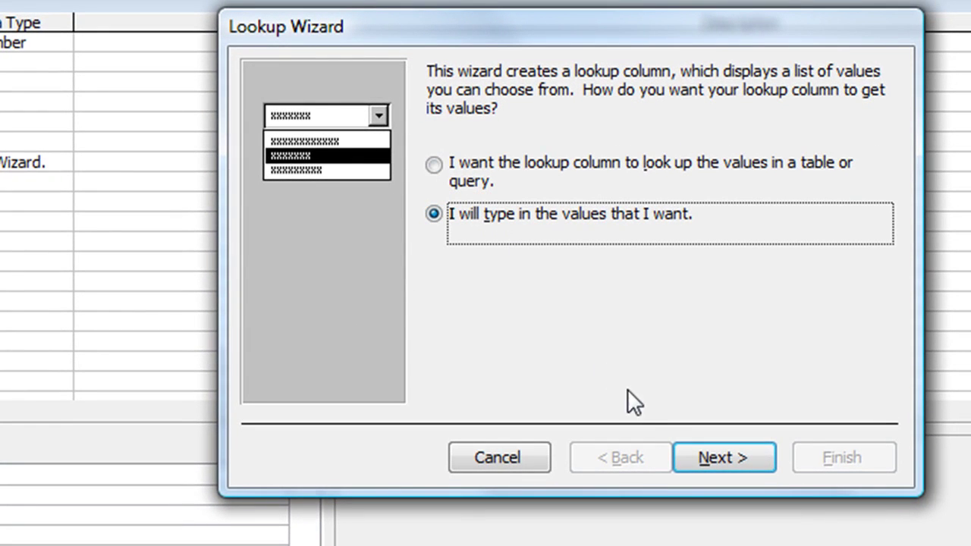
{"action": "left_click", "coordinate": [698, 459]}
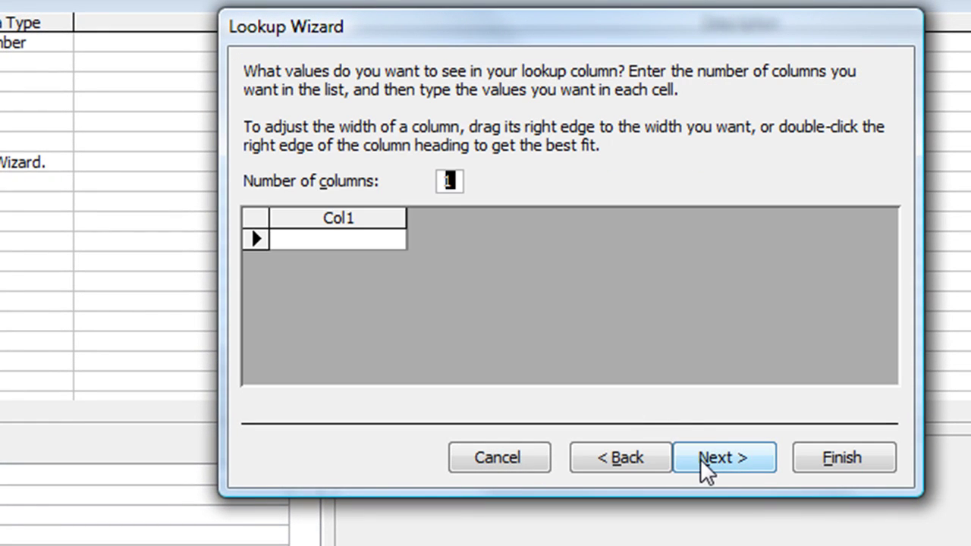
Enter U, PG, 12, 15 and 18 as the values of the single lookup column
{"action": "left_click", "coordinate": [372, 239]}
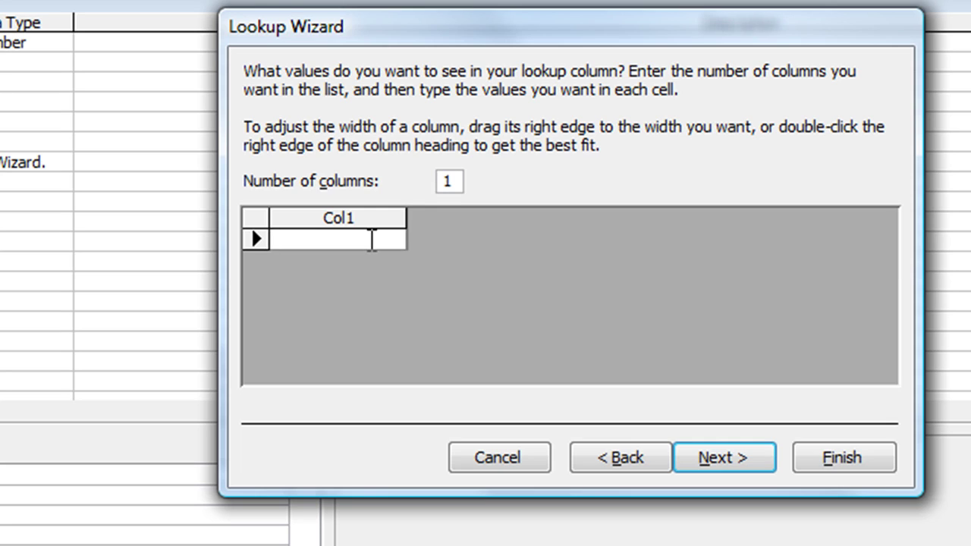
{"action": "type", "text": "U"}
{"action": "key", "text": "Return"}
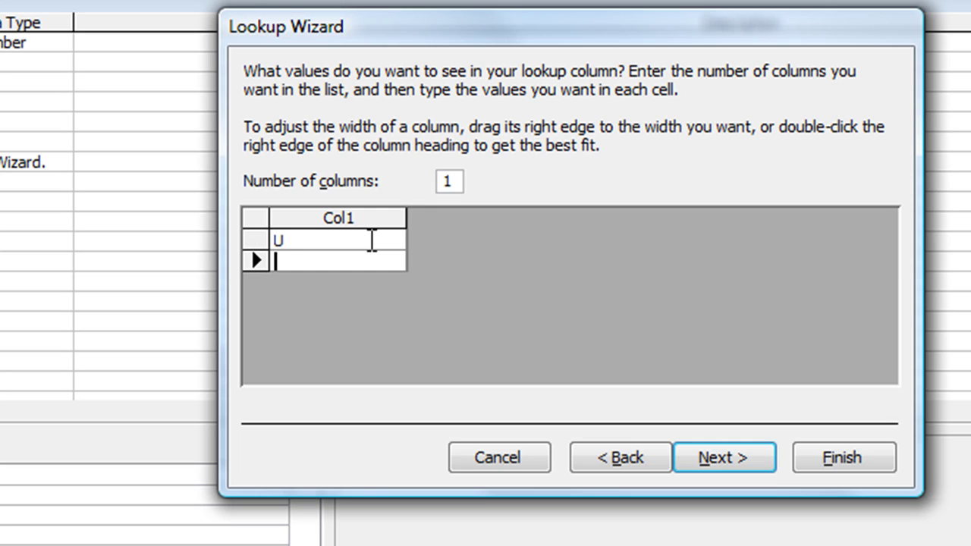
{"action": "type", "text": "PG"}
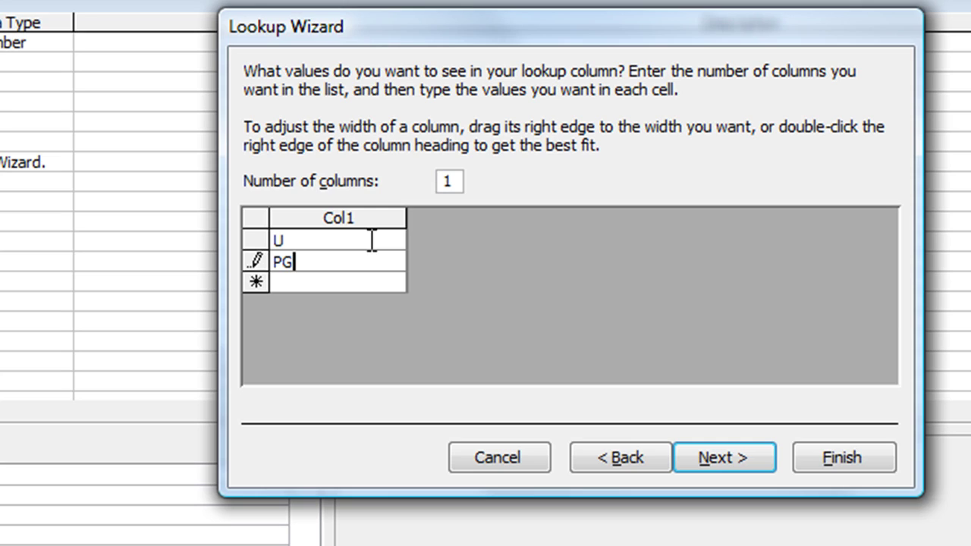
{"action": "key", "text": "Return"}
{"action": "type", "text": "12"}
{"action": "key", "text": "Return"}
{"action": "type", "text": "15"}
{"action": "key", "text": "Return"}
{"action": "type", "text": "18"}
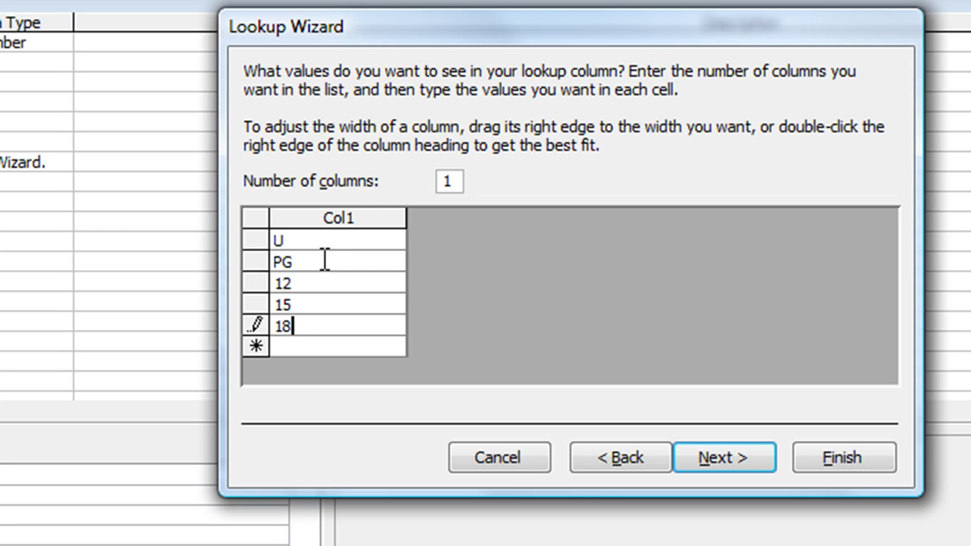
Append A to the 12 entry, keep Rating as the lookup column's label and finish the wizard
{"action": "left_click", "coordinate": [328, 282]}
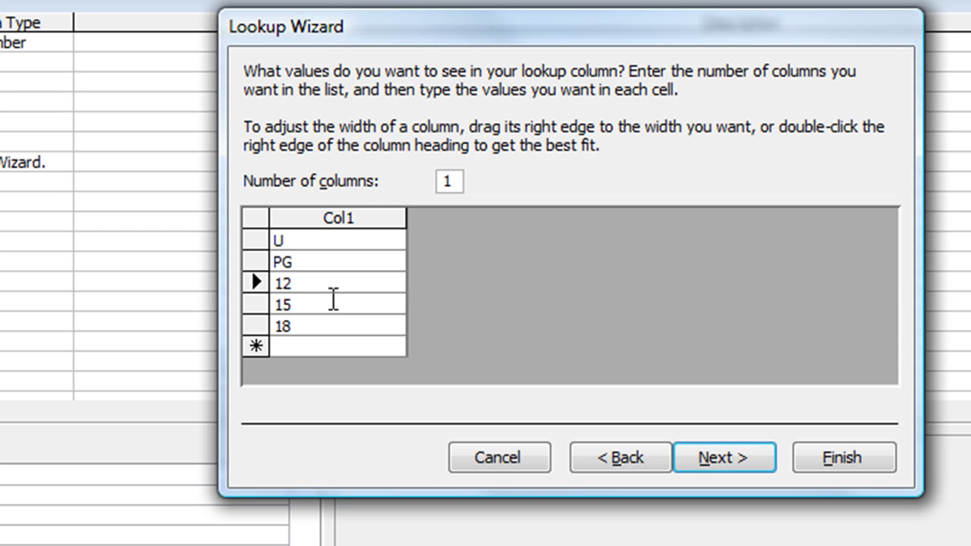
{"action": "type", "text": "A"}
{"action": "left_click", "coordinate": [697, 447]}
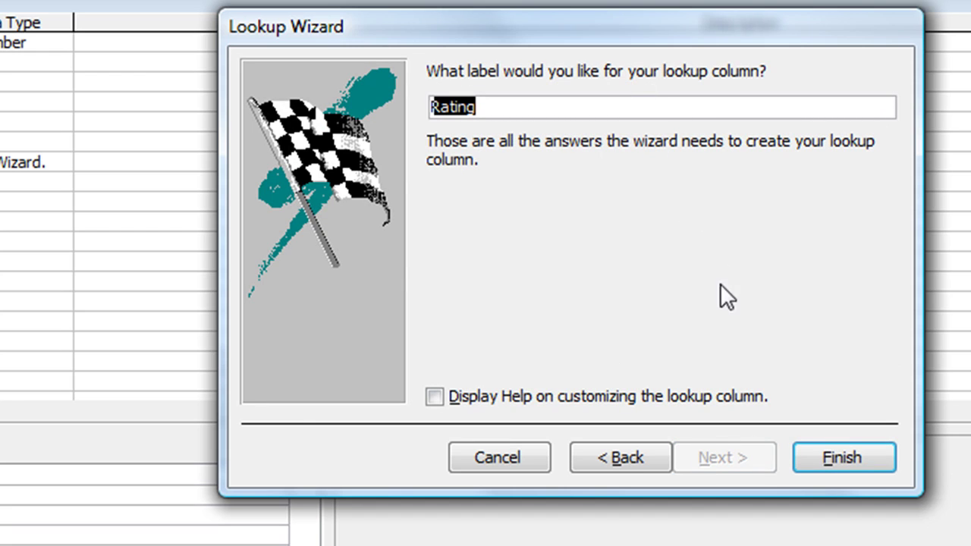
{"action": "left_click", "coordinate": [810, 455]}
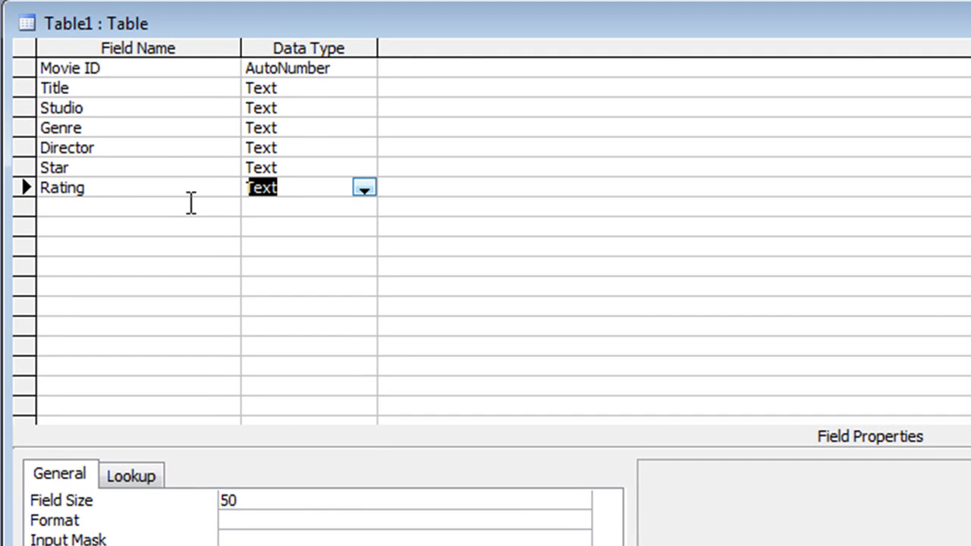
Set the Rating field's Required property to Yes and its Allow Zero Length property to No
{"action": "left_click", "coordinate": [191, 204]}
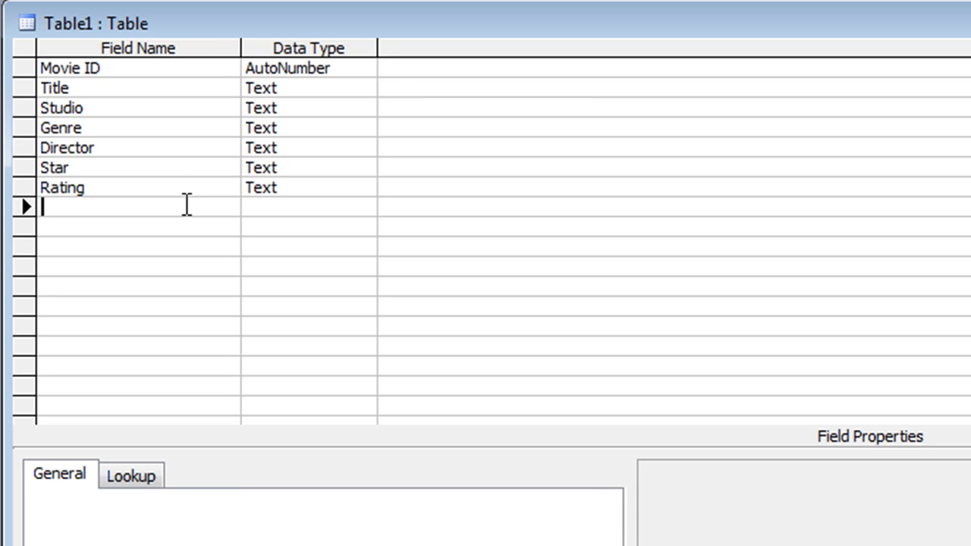
{"action": "left_click", "coordinate": [200, 185]}
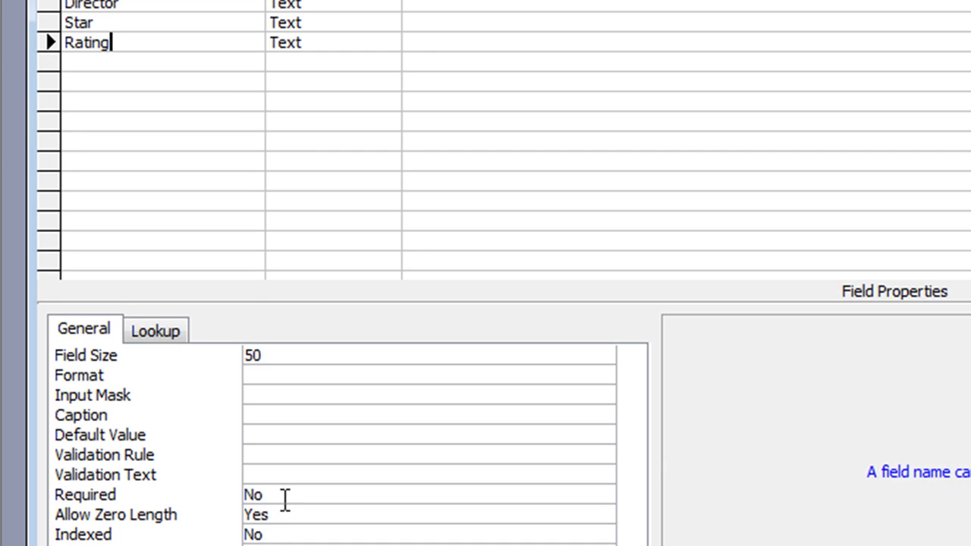
{"action": "left_click", "coordinate": [302, 491]}
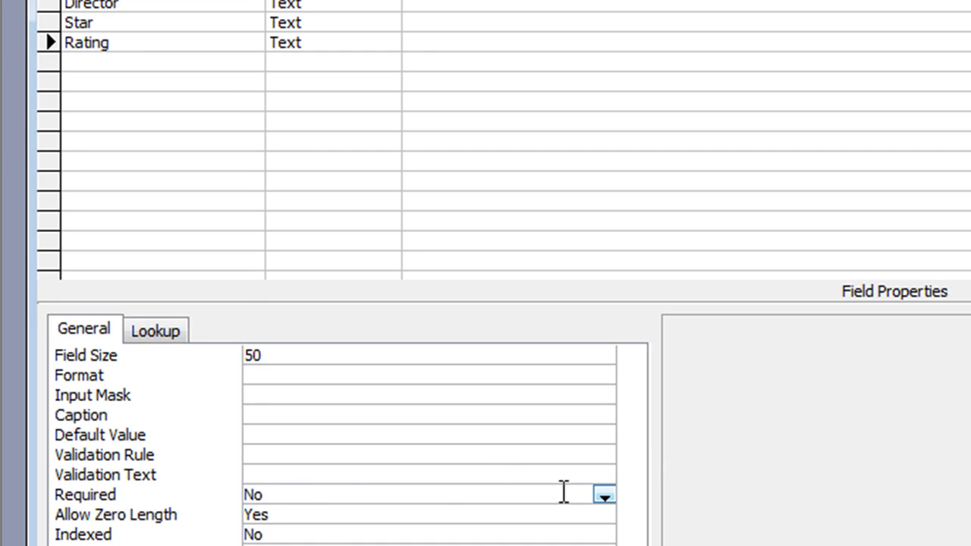
{"action": "left_click", "coordinate": [607, 495]}
{"action": "left_click", "coordinate": [524, 515]}
{"action": "left_click", "coordinate": [310, 513]}
{"action": "left_click", "coordinate": [201, 514]}
{"action": "type", "text": "no"}
{"action": "key", "text": "Tab"}
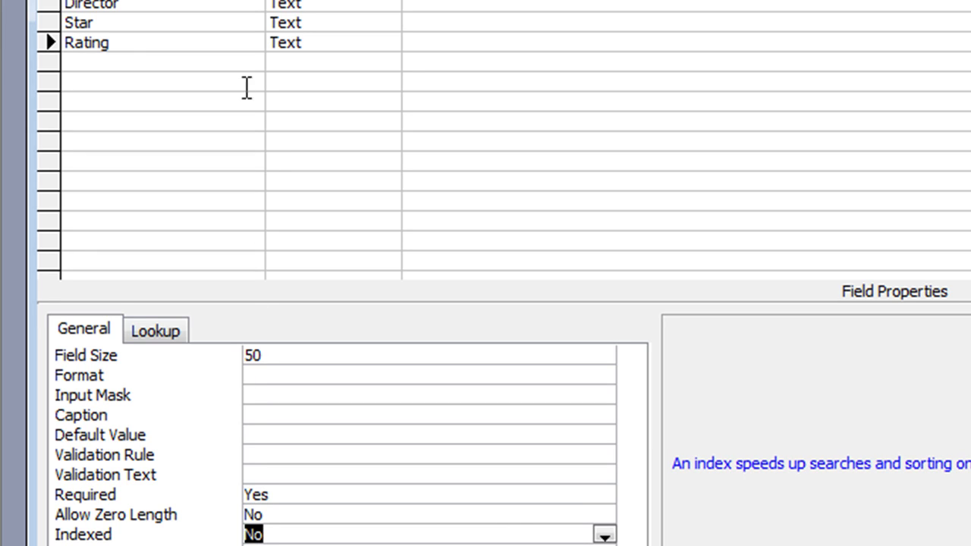
Add a Year field with the Text data type below Rating and set its field size to 4
{"action": "left_click", "coordinate": [232, 61]}
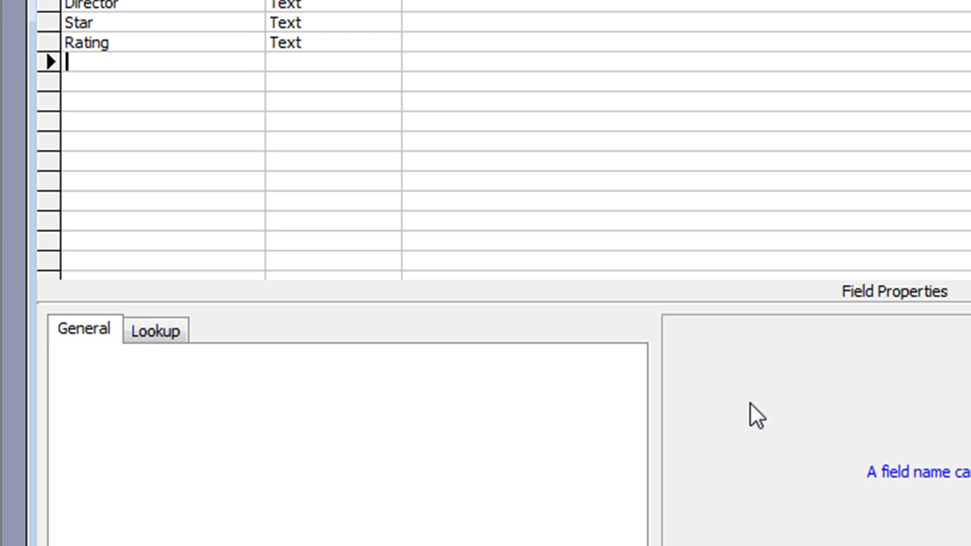
{"action": "type", "text": "Year"}
{"action": "key", "text": "Tab"}
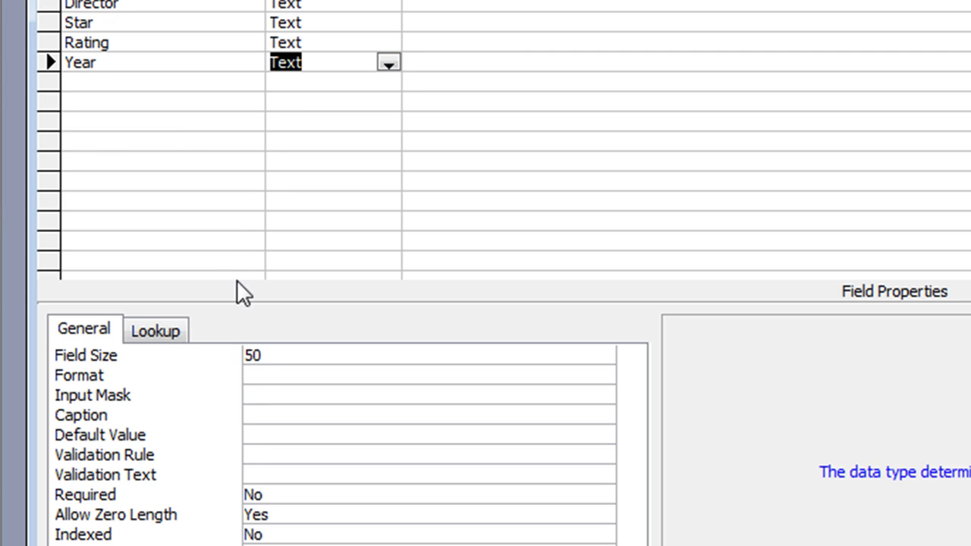
{"action": "left_click", "coordinate": [270, 348]}
{"action": "left_click_drag", "start_coordinate": [271, 347], "coordinate": [223, 355]}
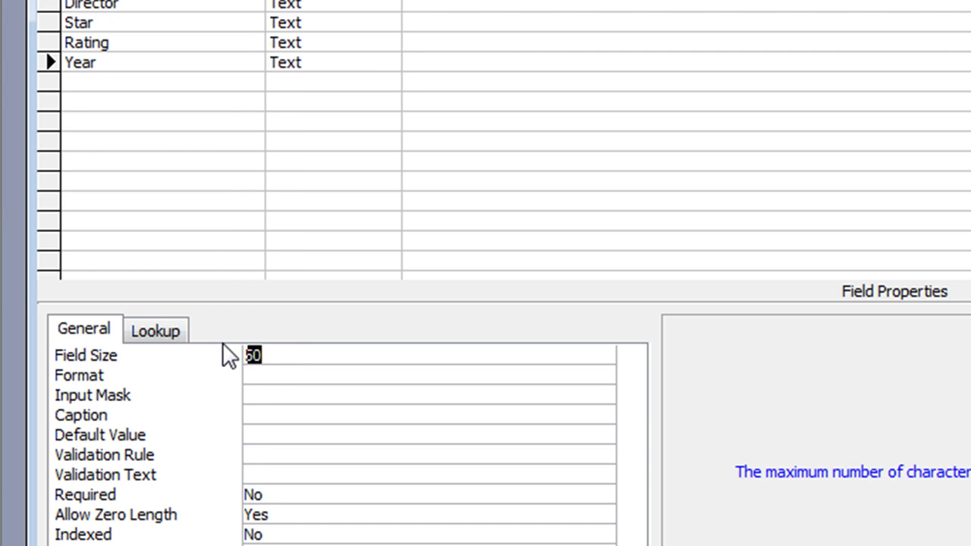
{"action": "type", "text": "4"}
Set the Year field's Required property to Yes and its Allow Zero Length property to No
{"action": "left_click", "coordinate": [312, 495]}
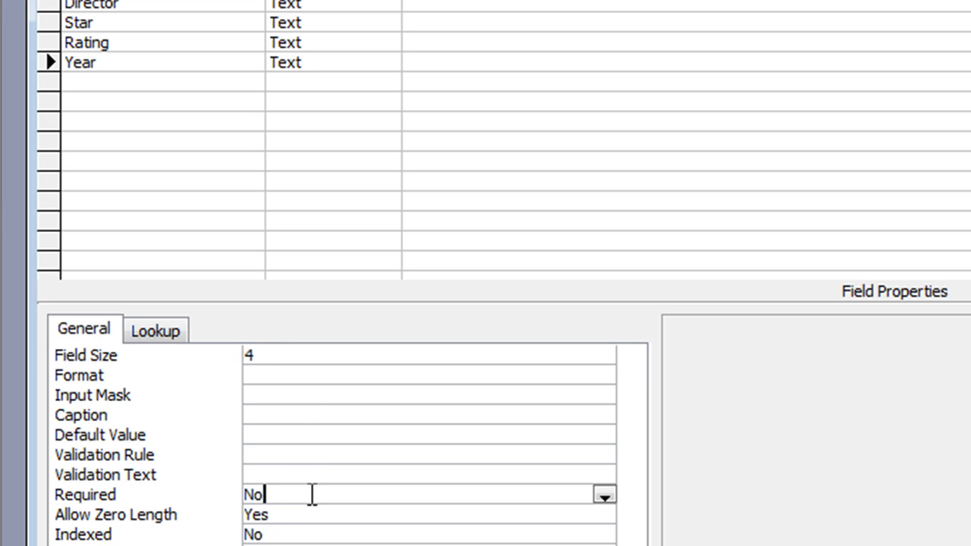
{"action": "left_click", "coordinate": [604, 496]}
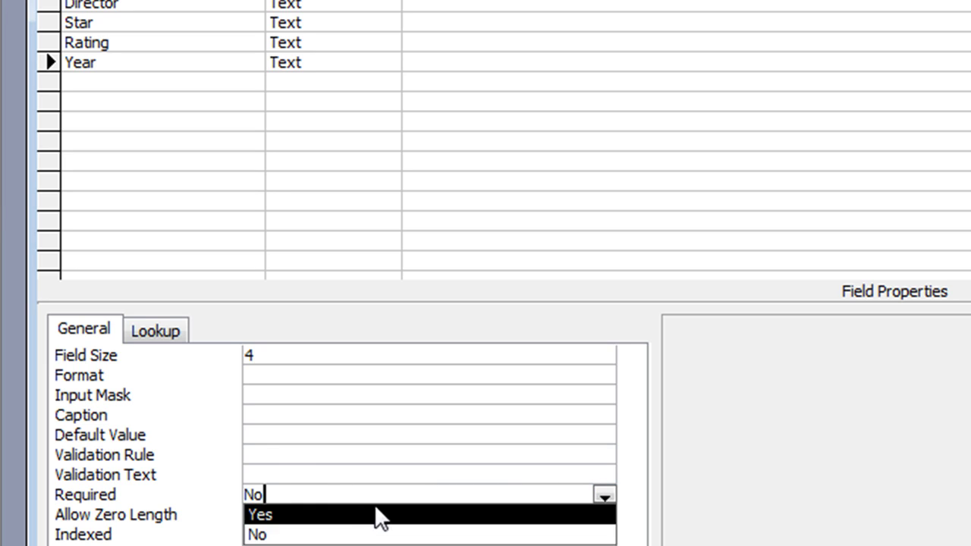
{"action": "left_click", "coordinate": [341, 516]}
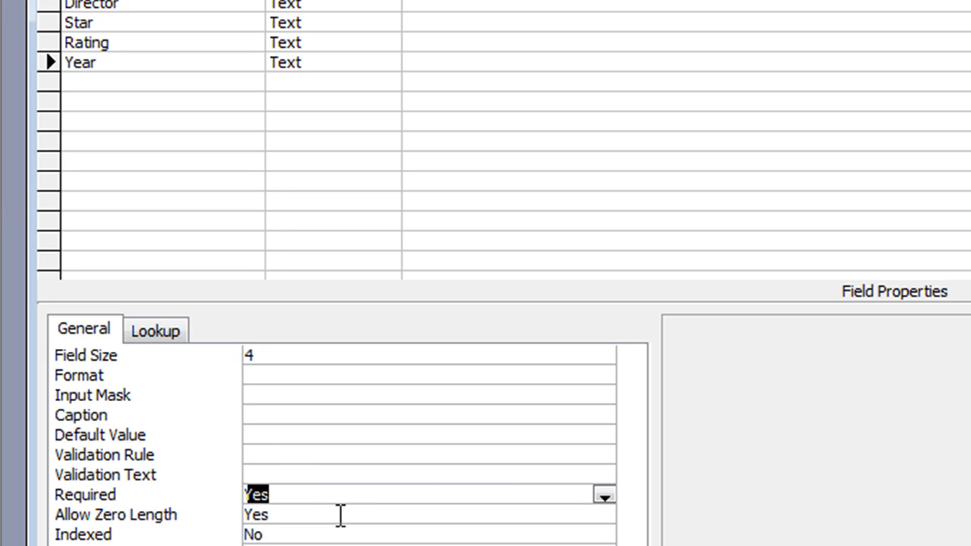
{"action": "key", "text": "Return"}
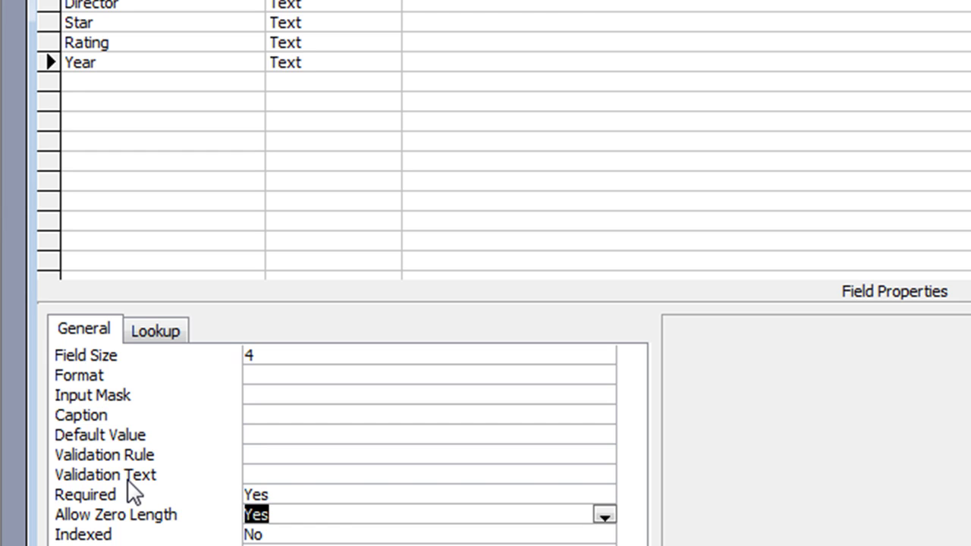
{"action": "type", "text": "no"}
{"action": "key", "text": "Return"}
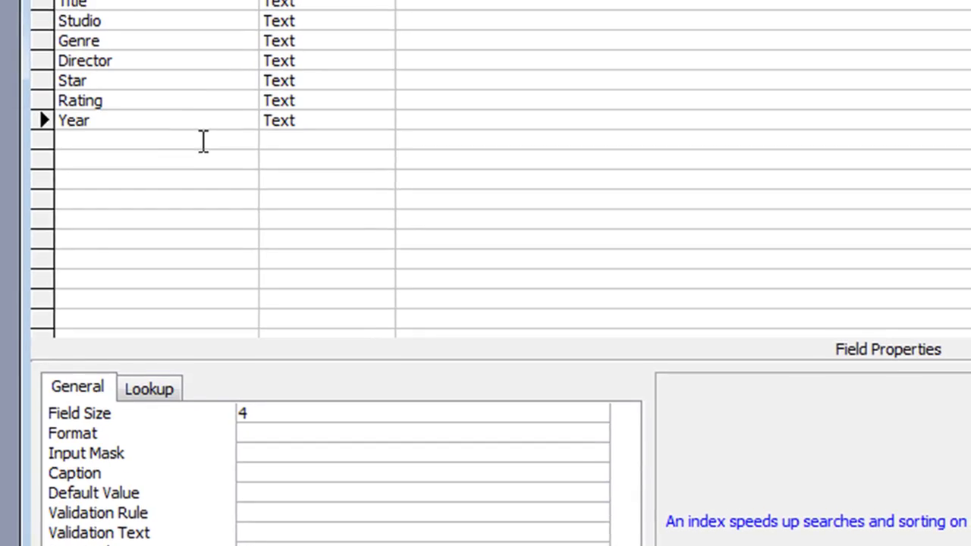
Add a Running Time field with the Number data type below Year
{"action": "left_click", "coordinate": [218, 89]}
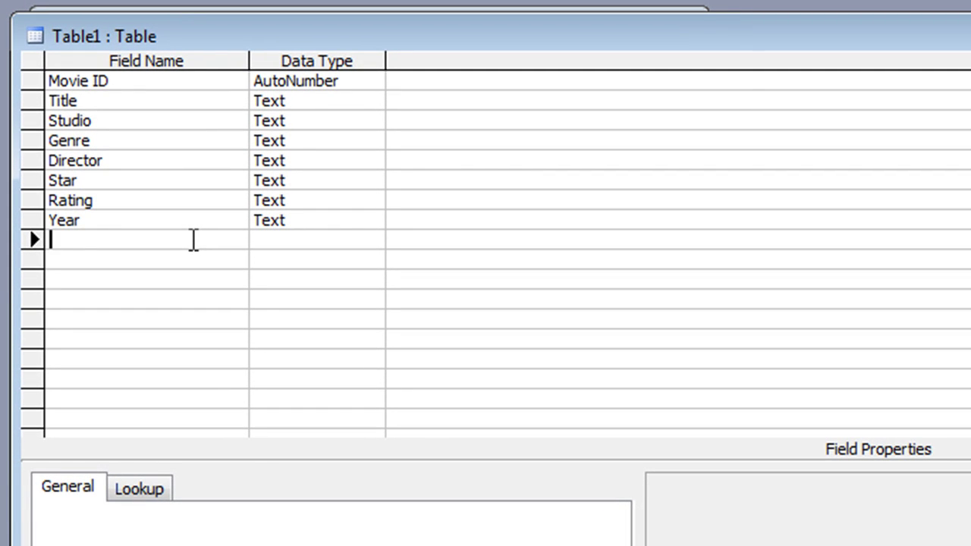
{"action": "type", "text": "Running "}
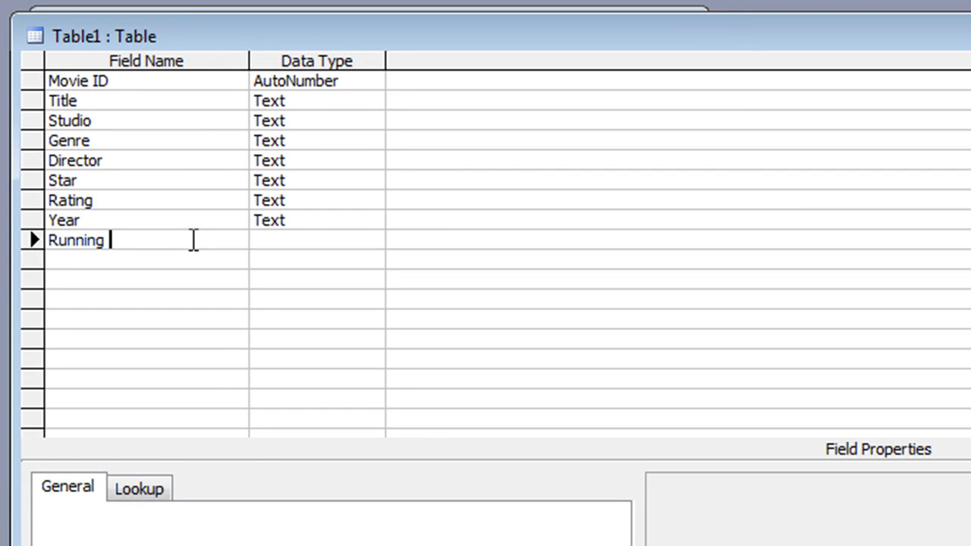
{"action": "type", "text": "Time"}
{"action": "key", "text": "Tab"}
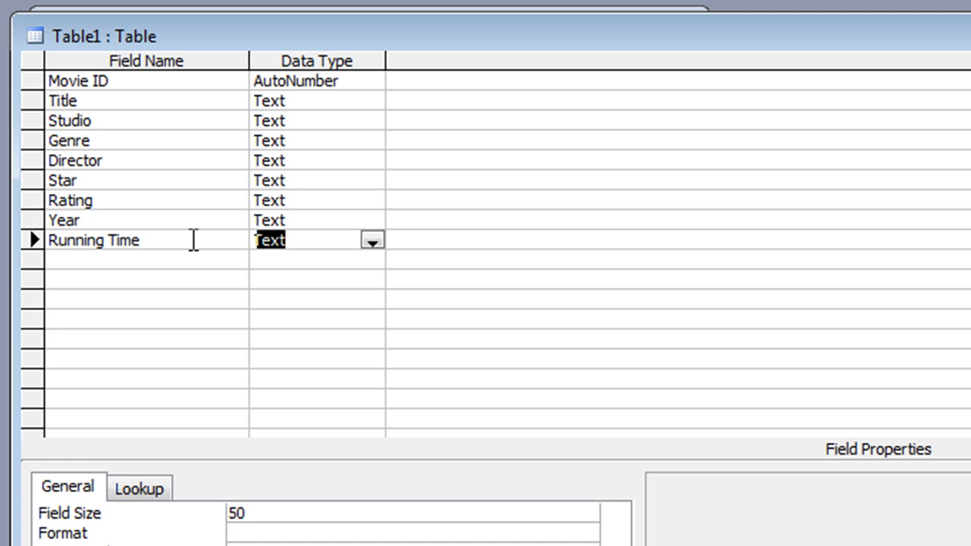
{"action": "left_click", "coordinate": [364, 241]}
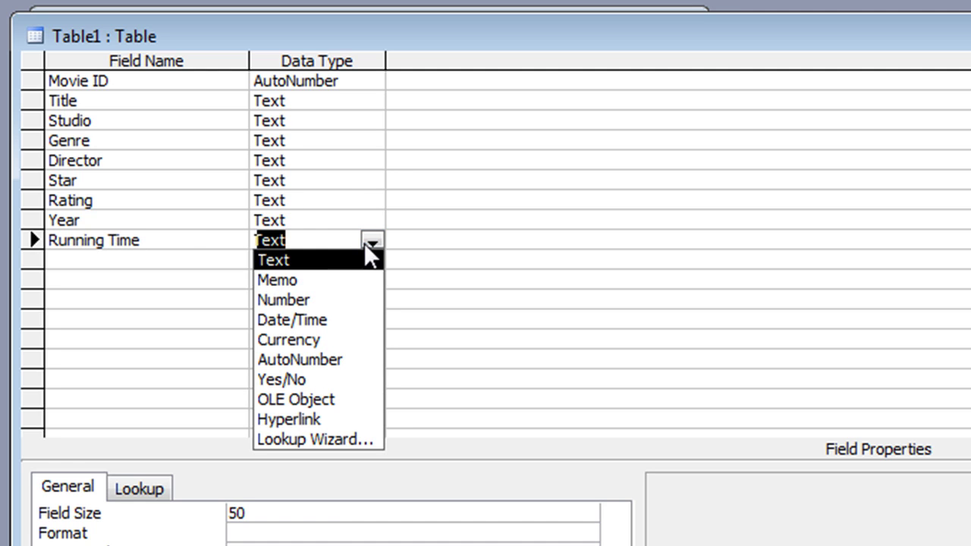
{"action": "left_click", "coordinate": [338, 300]}
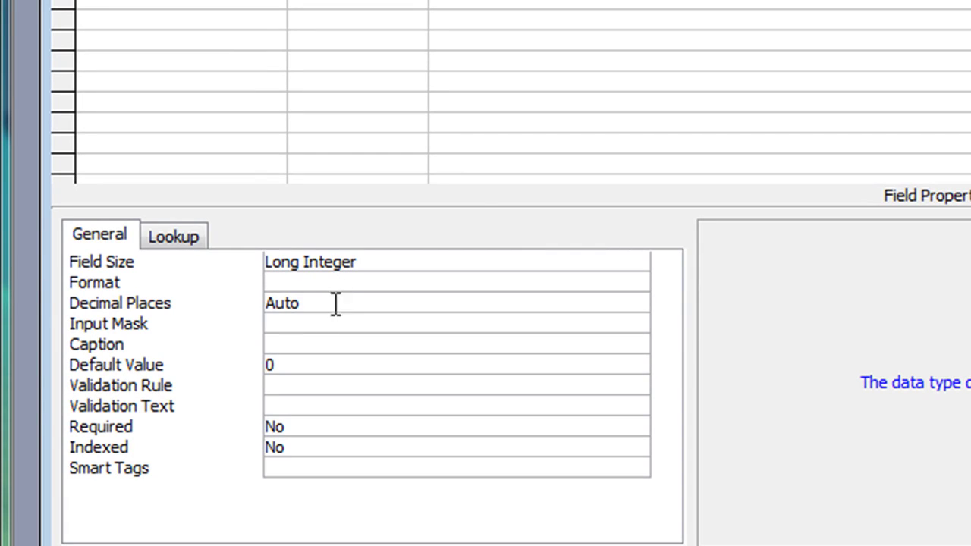
Clear the Default Value property of the Running Time field
{"action": "left_click", "coordinate": [323, 362]}
{"action": "left_click_drag", "start_coordinate": [323, 362], "coordinate": [225, 362]}
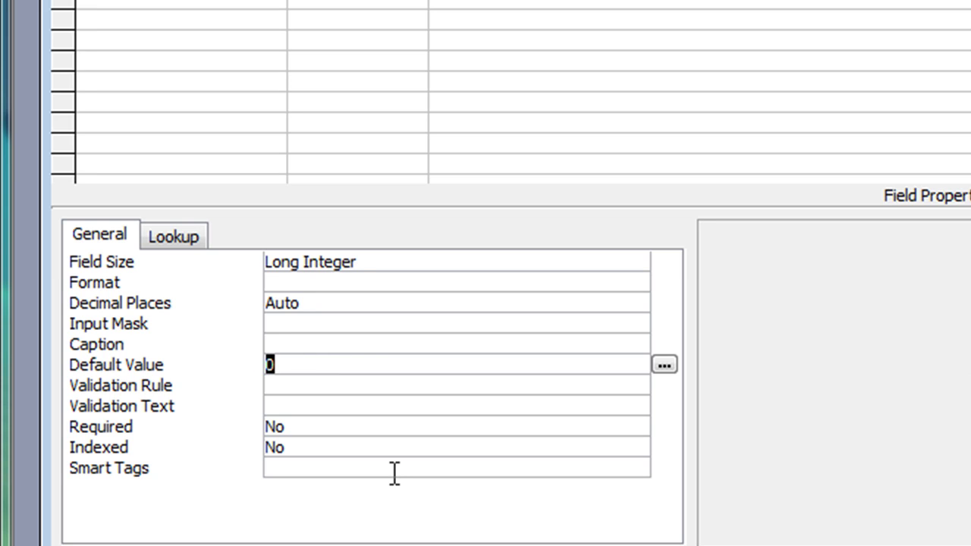
{"action": "key", "text": "Delete"}
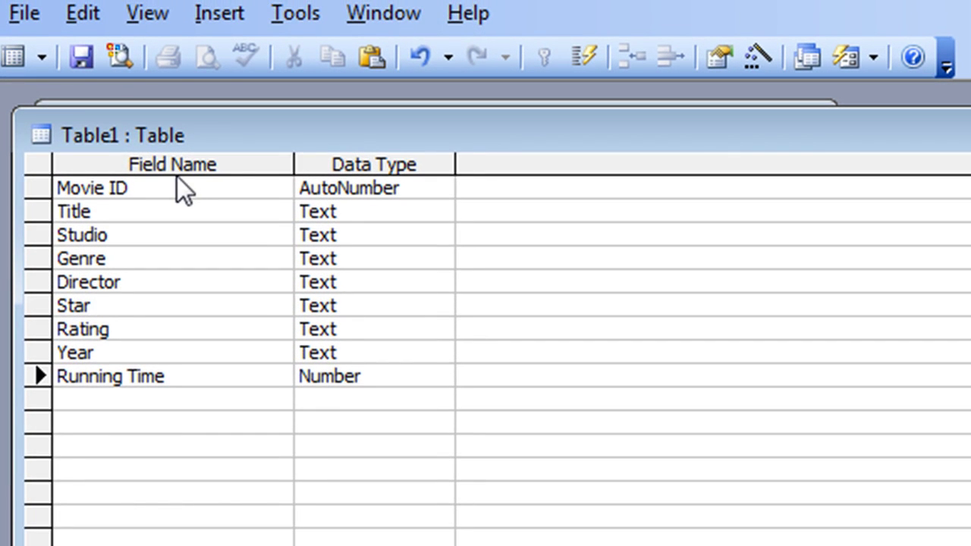
Make Movie ID the primary key and save the table as Movies
{"action": "left_click", "coordinate": [175, 189]}
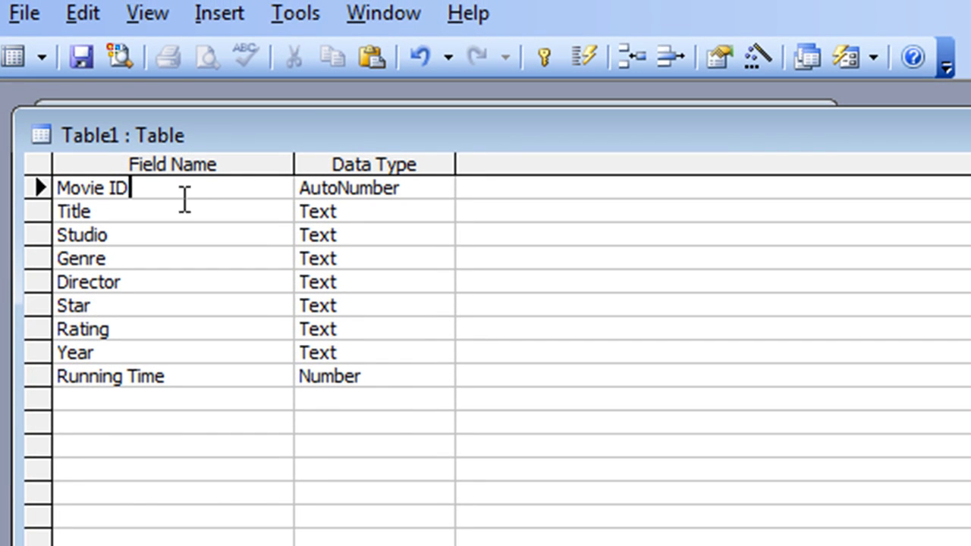
{"action": "left_click", "coordinate": [546, 68]}
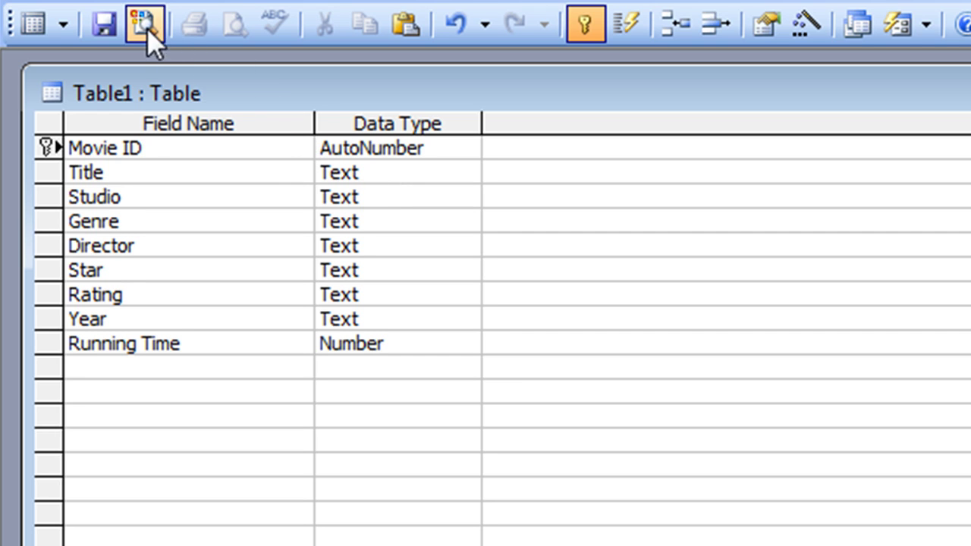
{"action": "left_click", "coordinate": [118, 30]}
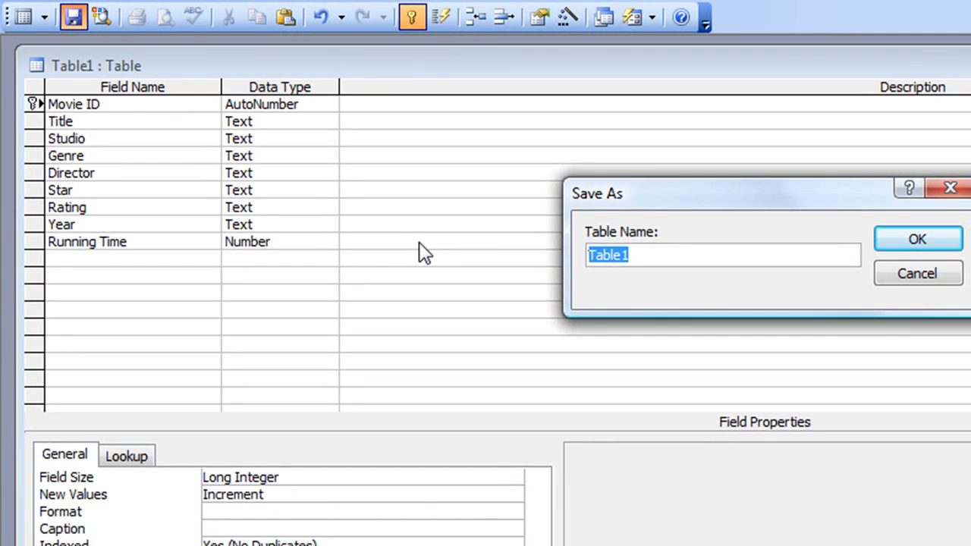
{"action": "type", "text": "Movies"}
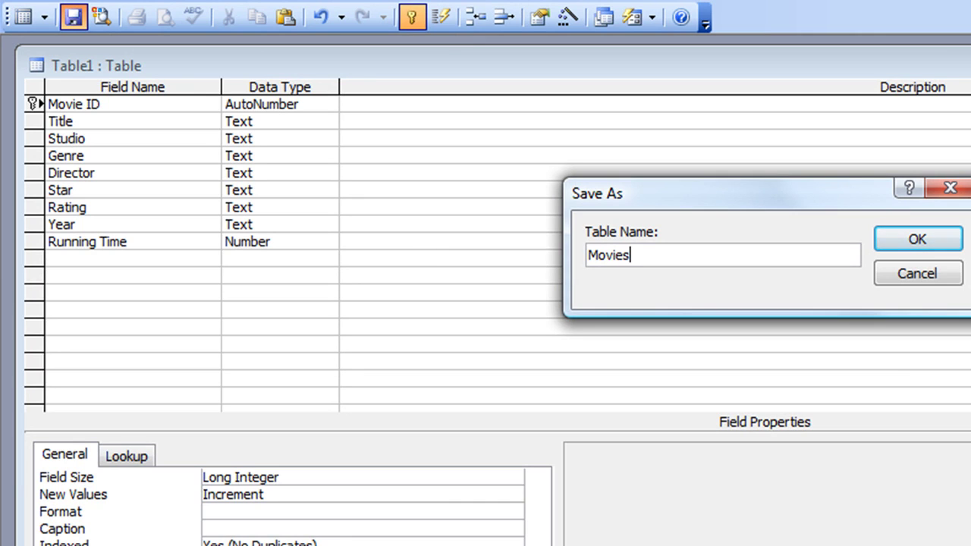
{"action": "left_click", "coordinate": [927, 247]}
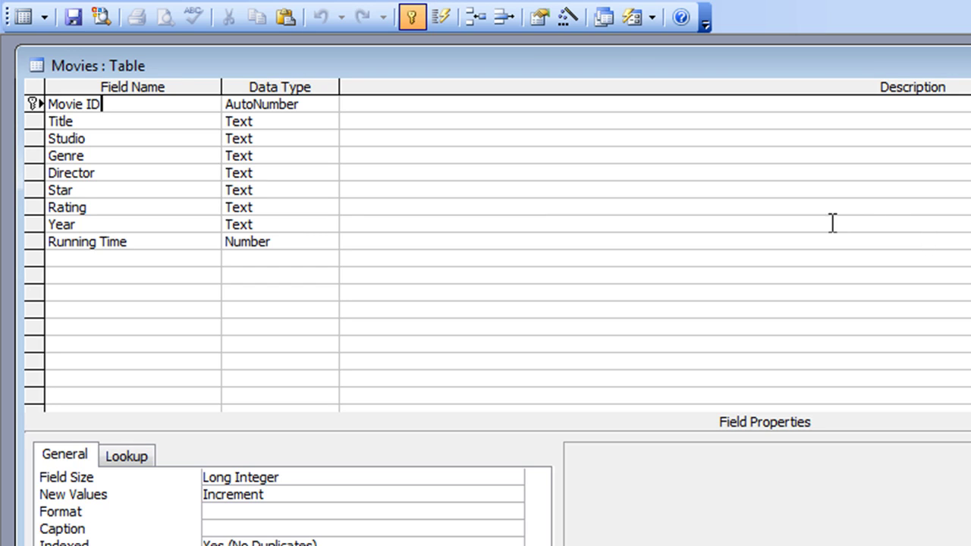
Switch the Movies table to Datasheet View and start a record titled Star Wars with 20th Century Fox as its studio
{"action": "left_click", "coordinate": [28, 19]}
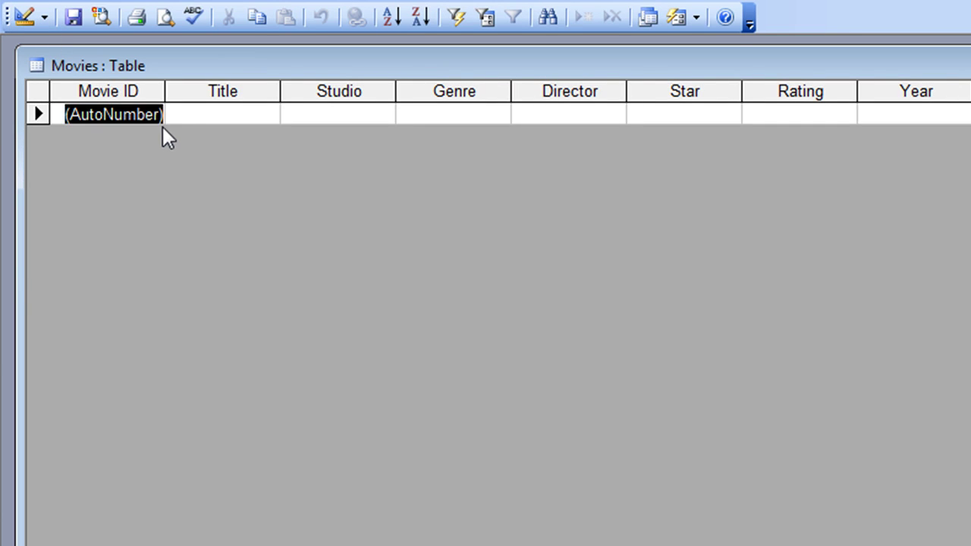
{"action": "left_click", "coordinate": [205, 114]}
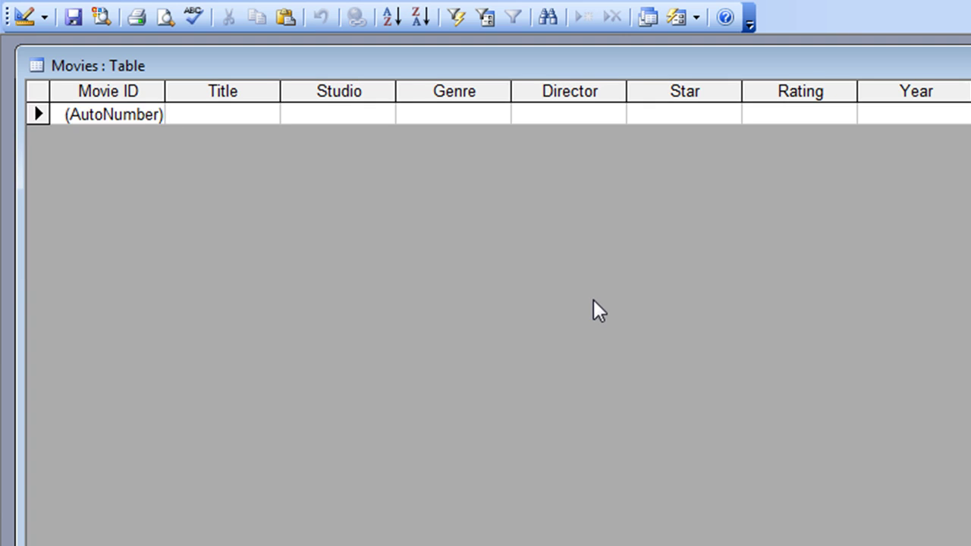
{"action": "type", "text": "Star Wars"}
{"action": "key", "text": "Tab"}
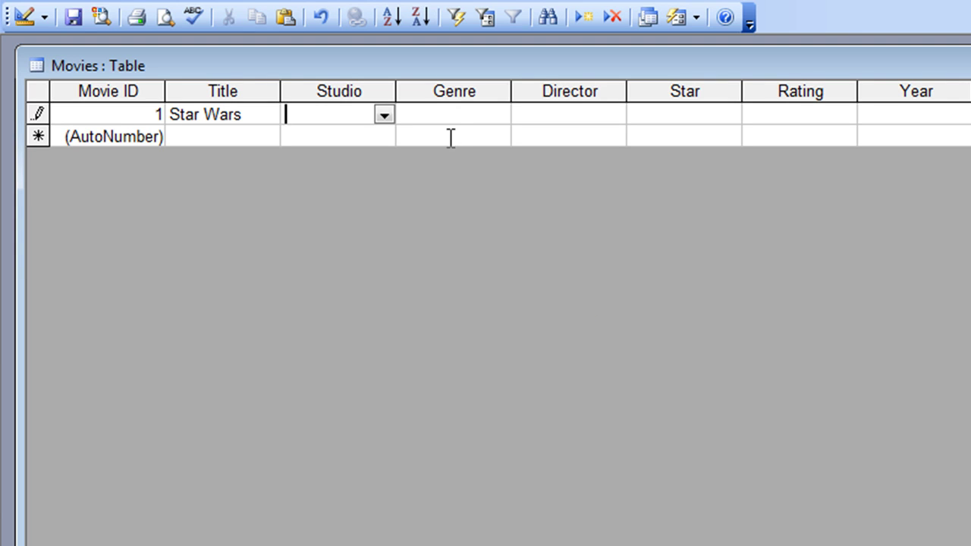
{"action": "left_click", "coordinate": [384, 114]}
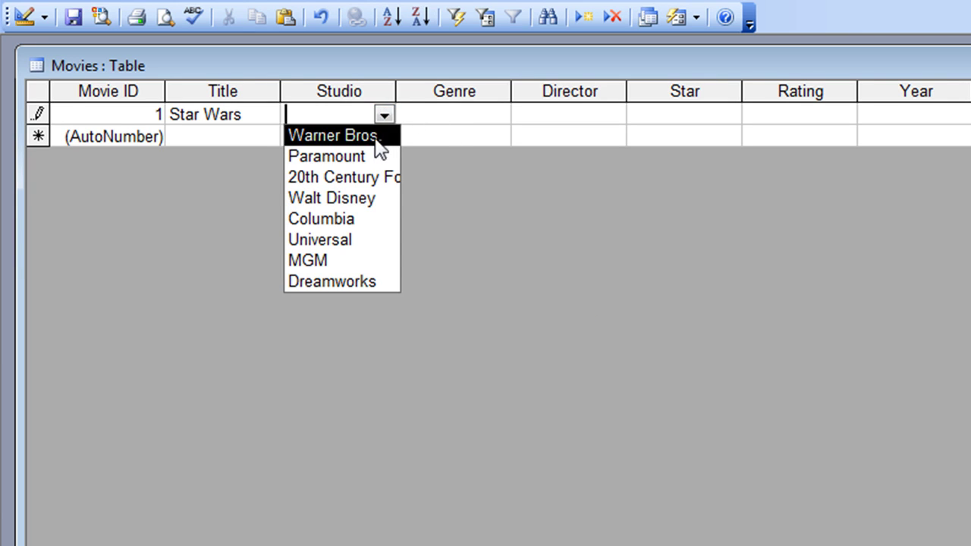
{"action": "left_click", "coordinate": [360, 175]}
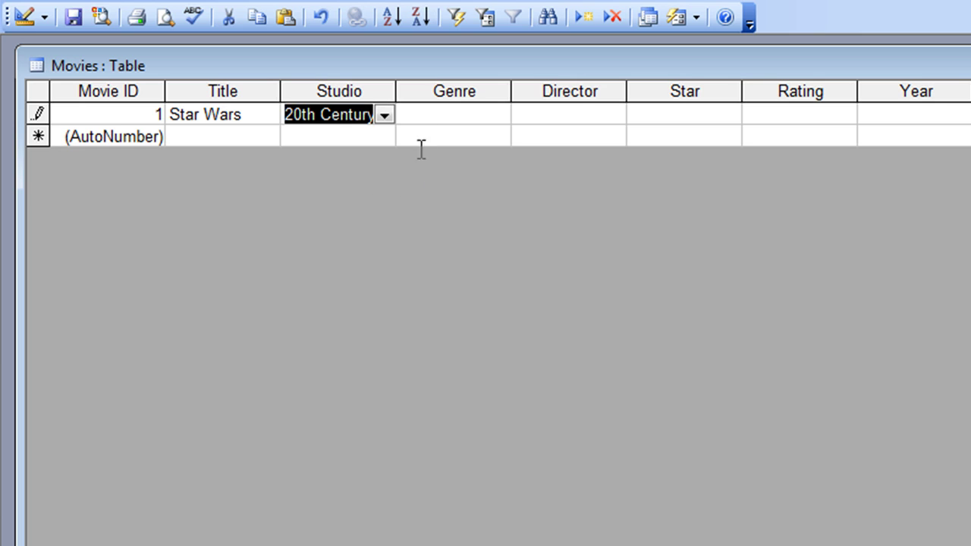
Try to leave the Star Wars record with Genre blank, dismiss the message and choose Science Fiction as the genre
{"action": "left_click", "coordinate": [439, 115]}
{"action": "left_click", "coordinate": [502, 128]}
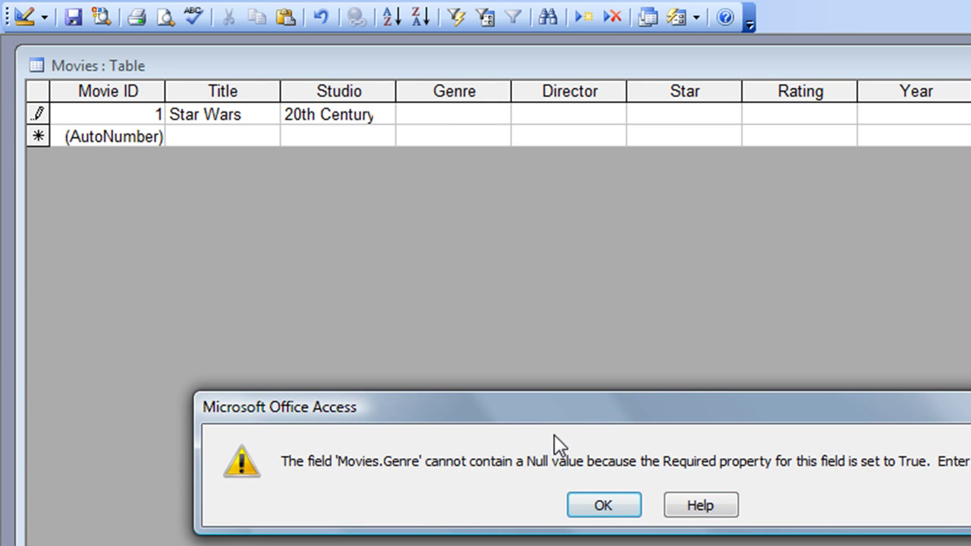
{"action": "left_click_drag", "start_coordinate": [563, 413], "coordinate": [413, 158]}
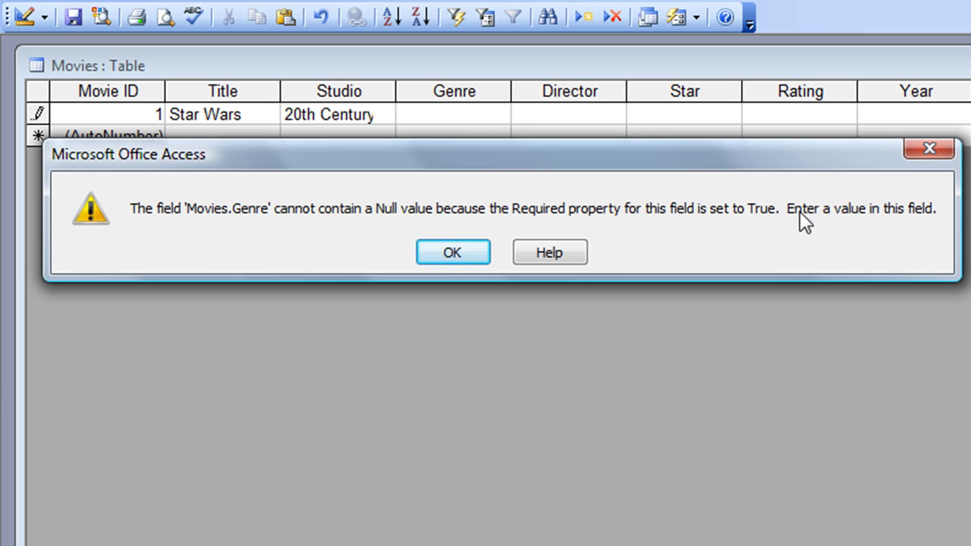
{"action": "left_click", "coordinate": [459, 253]}
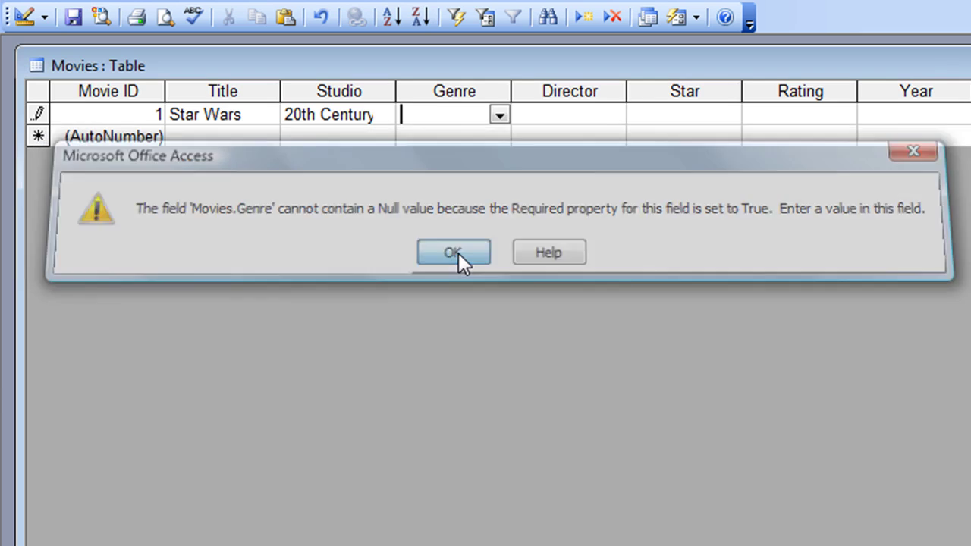
{"action": "left_click", "coordinate": [500, 114]}
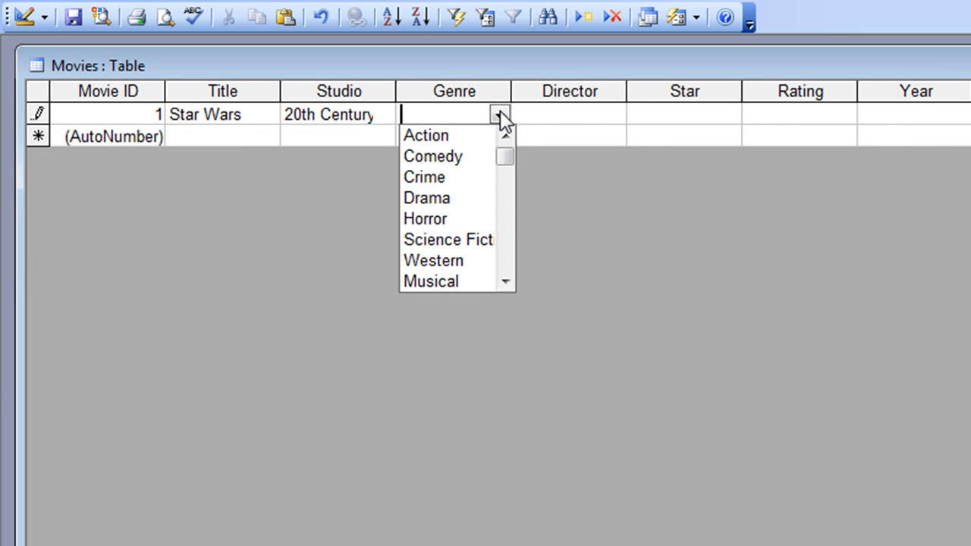
{"action": "left_click", "coordinate": [466, 240]}
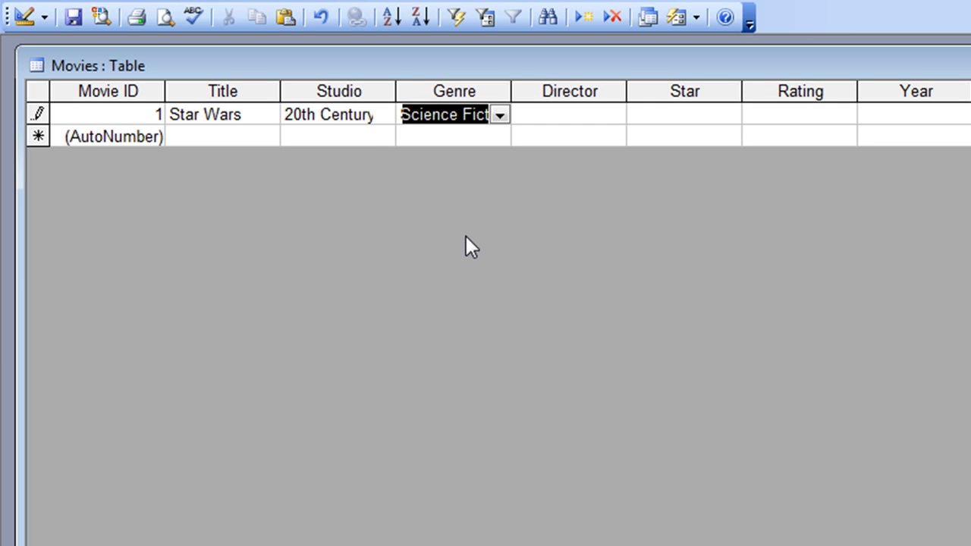
Enter George Lucas as the director and Harrison Ford as the star of the Star Wars record
{"action": "left_click", "coordinate": [568, 114]}
{"action": "type", "text": "Ge"}
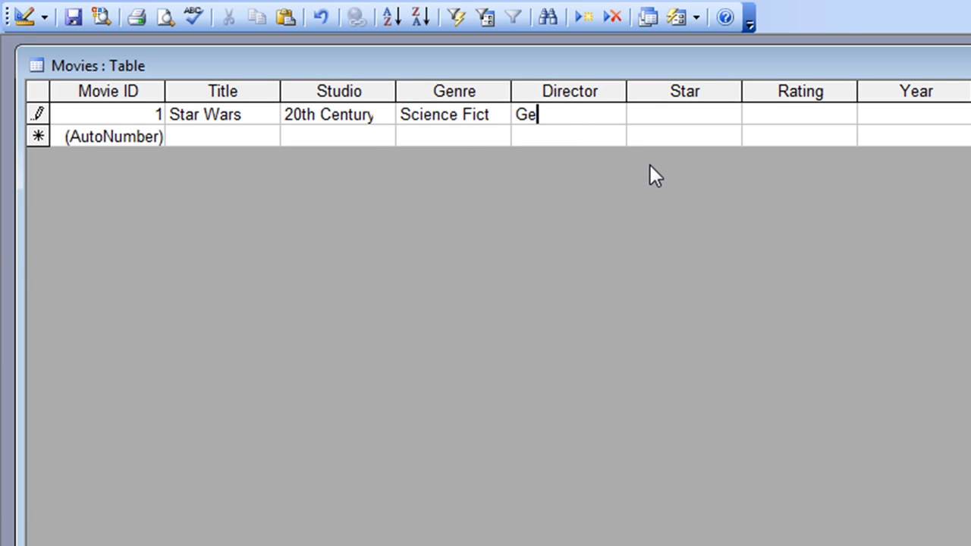
{"action": "type", "text": "orge Lucas"}
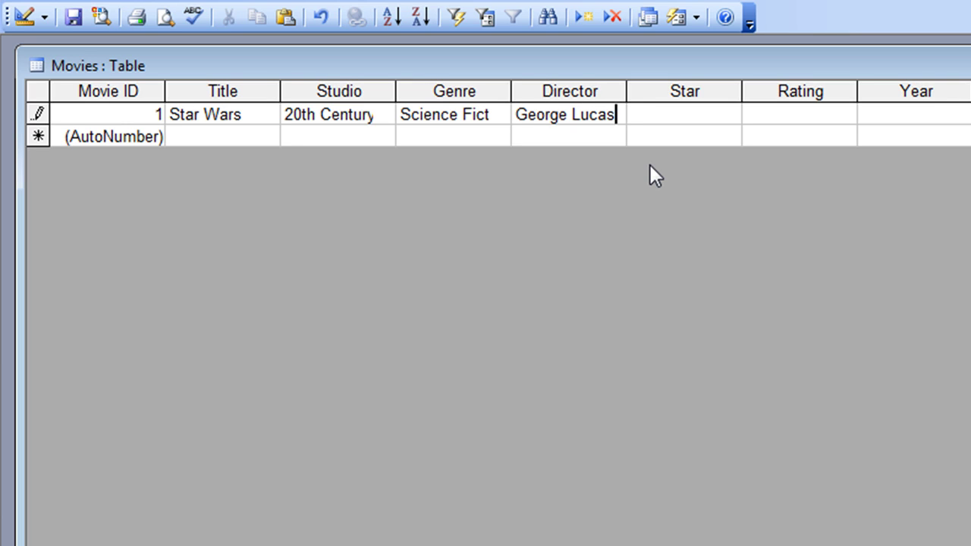
{"action": "key", "text": "Tab"}
{"action": "type", "text": "Harrison Ford"}
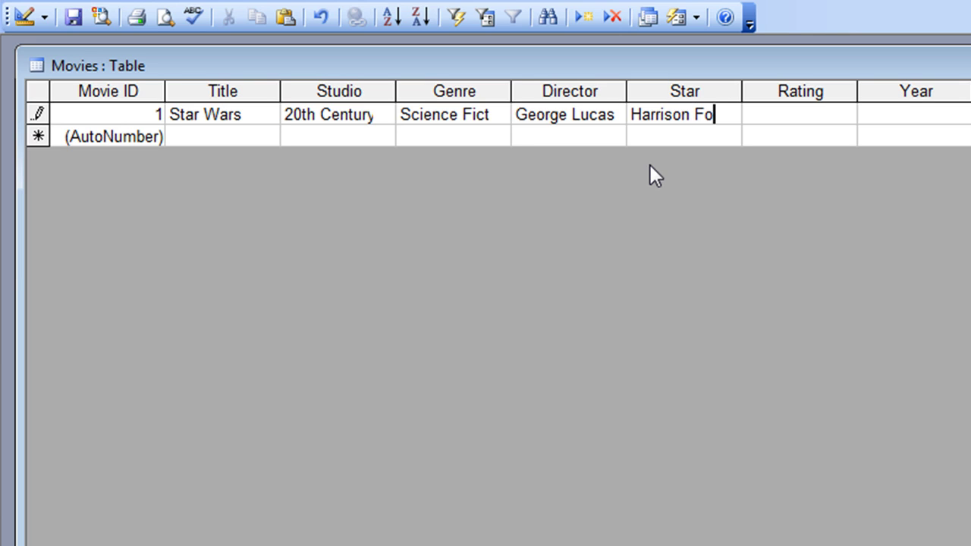
{"action": "key", "text": "Tab"}
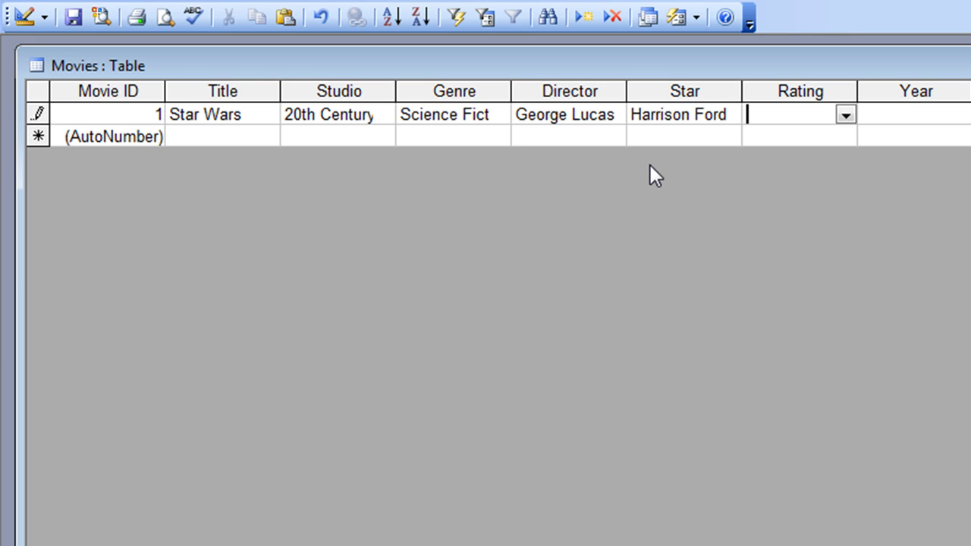
Complete the Star Wars record with rating U, year 1977 and a running time of 120
{"action": "left_click", "coordinate": [845, 115]}
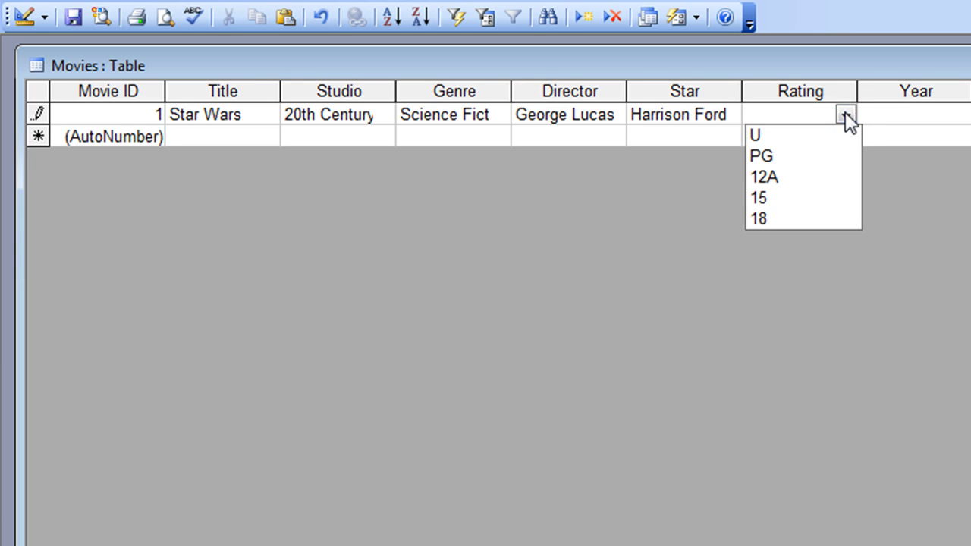
{"action": "left_click", "coordinate": [804, 136]}
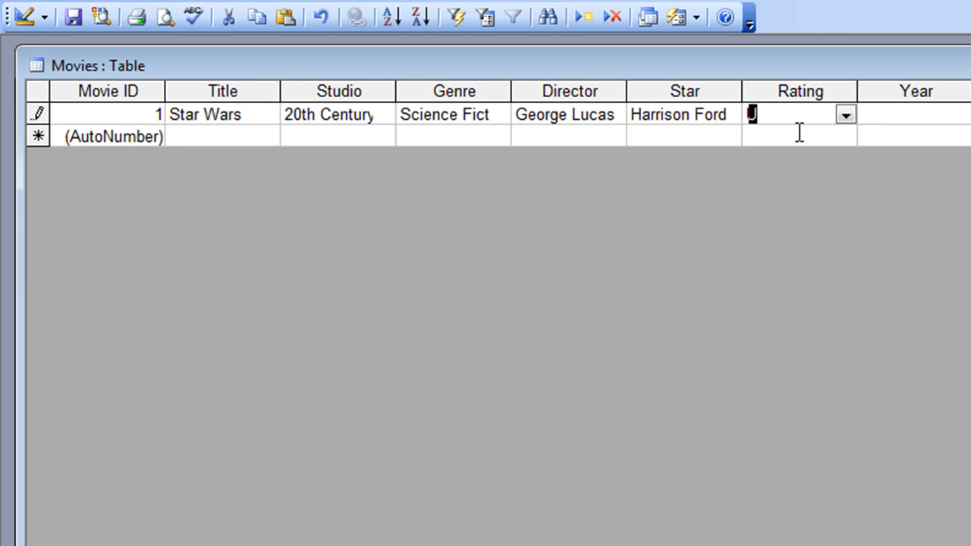
{"action": "left_click", "coordinate": [921, 111]}
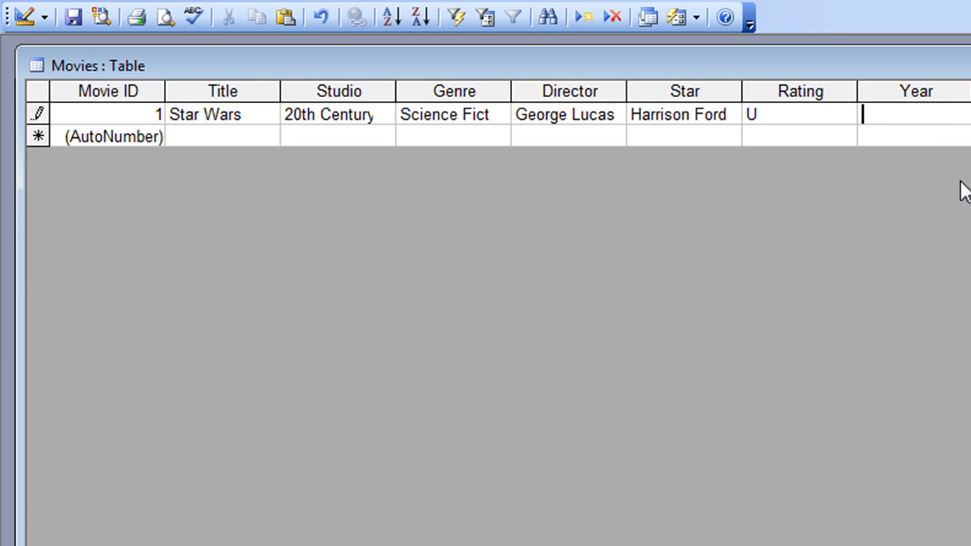
{"action": "type", "text": "1977"}
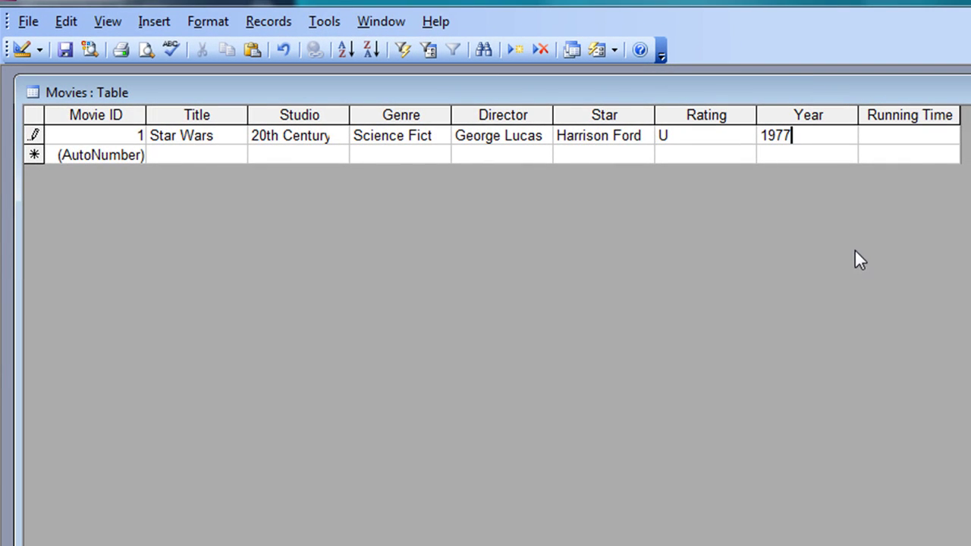
{"action": "left_click", "coordinate": [916, 136]}
{"action": "type", "text": "120"}
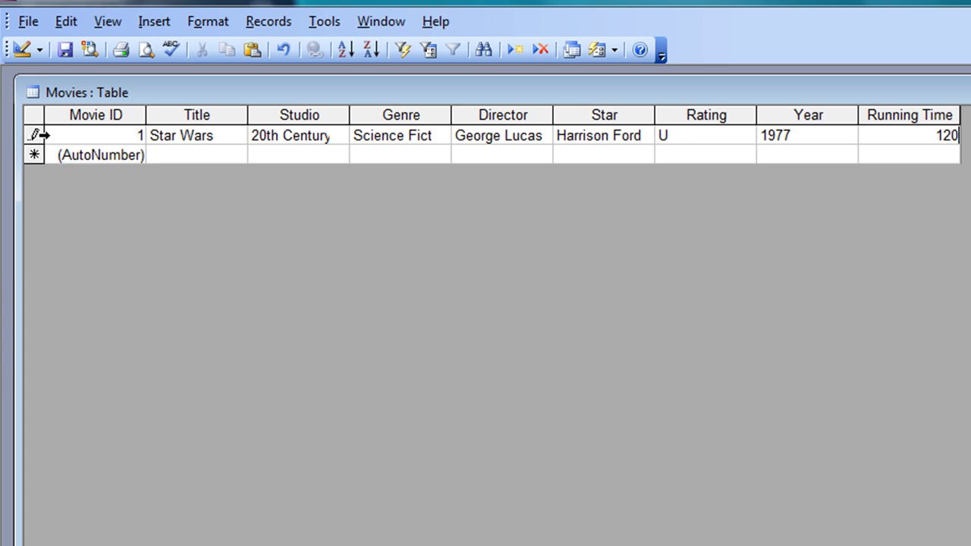
{"action": "key", "text": "Tab"}
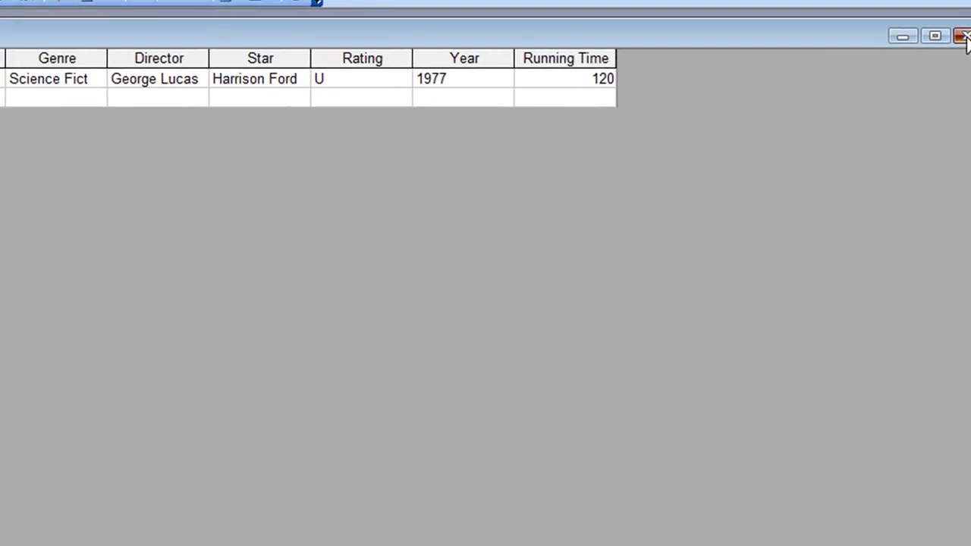
Close and reopen the Movies table, and change the Star Wars record's year to 1978, committing the edit
{"action": "left_click", "coordinate": [949, 36]}
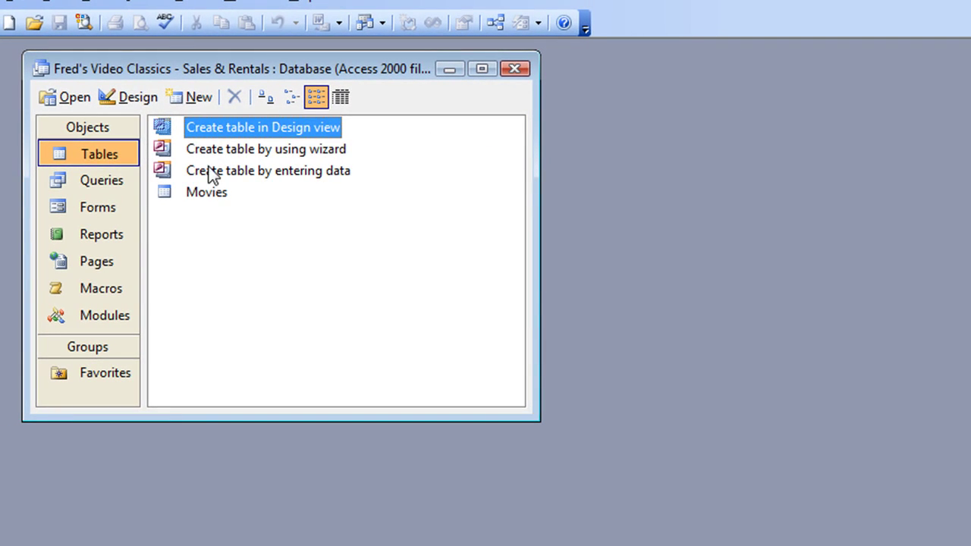
{"action": "double_click", "coordinate": [199, 192]}
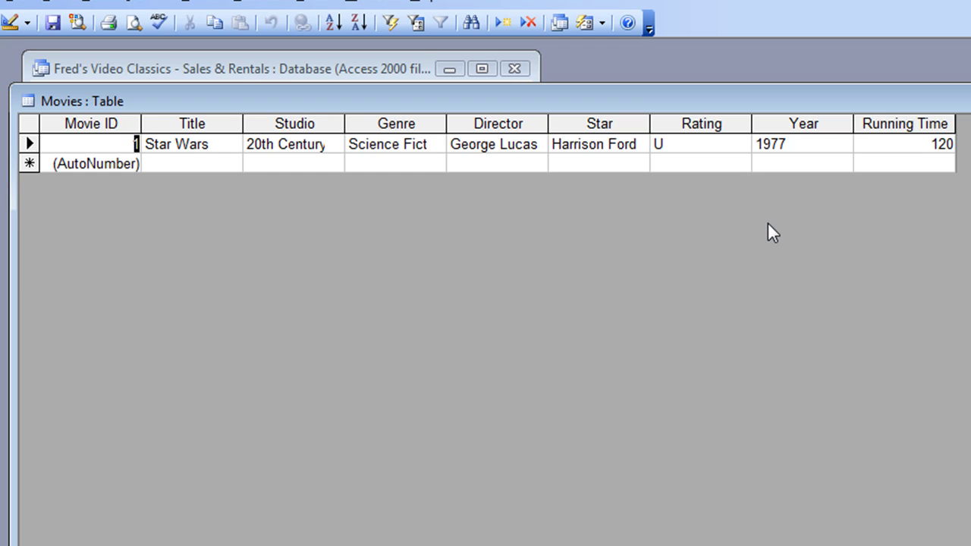
{"action": "left_click_drag", "start_coordinate": [789, 143], "coordinate": [758, 146]}
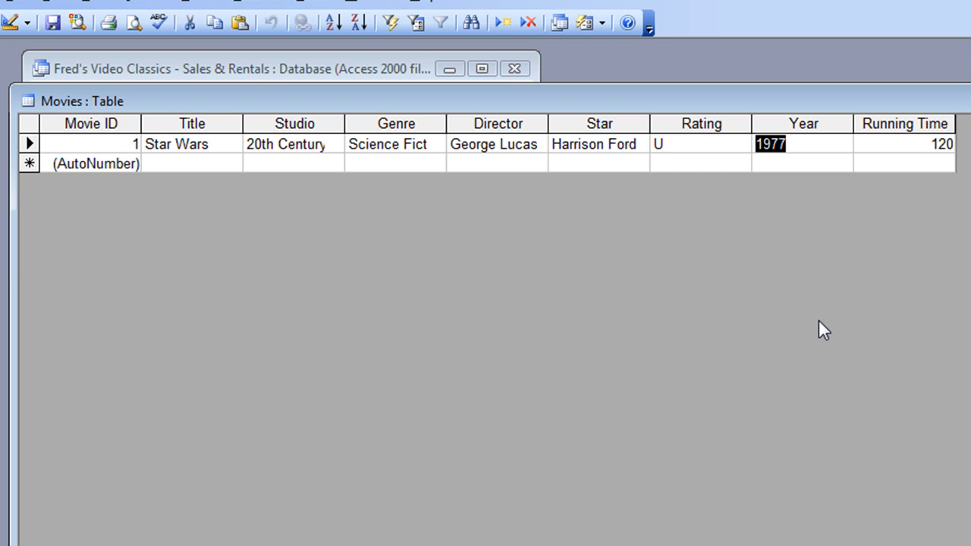
{"action": "type", "text": "197"}
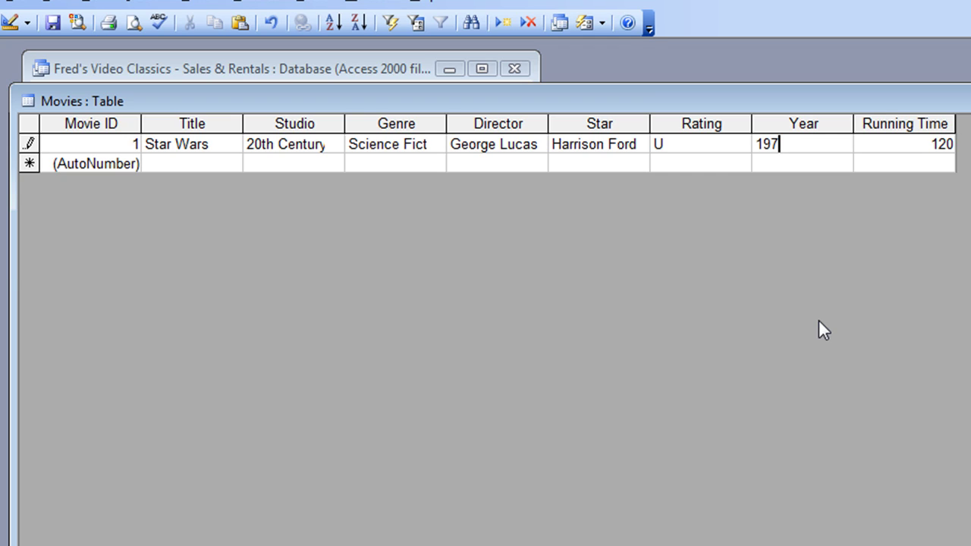
{"action": "type", "text": "8"}
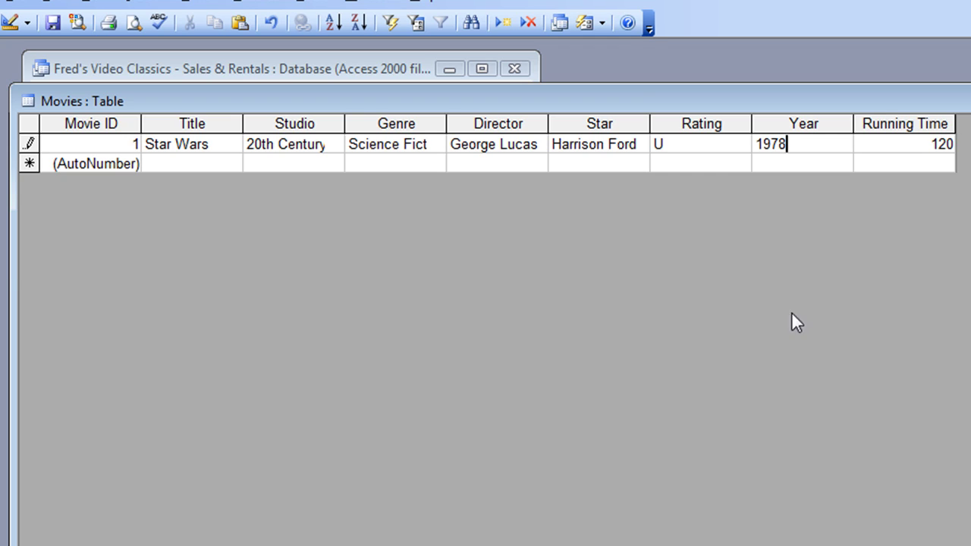
{"action": "key", "text": "shift+Return"}
{"action": "left_click", "coordinate": [769, 161]}
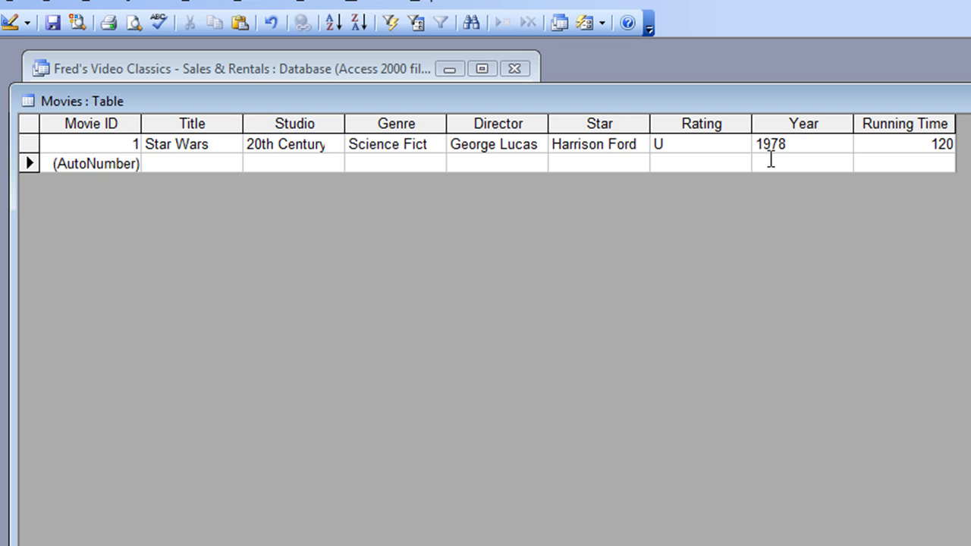
Set the Star Wars record's year to 1977, save the record and close the Movies table
{"action": "left_click_drag", "start_coordinate": [794, 144], "coordinate": [738, 131]}
{"action": "type", "text": "1977"}
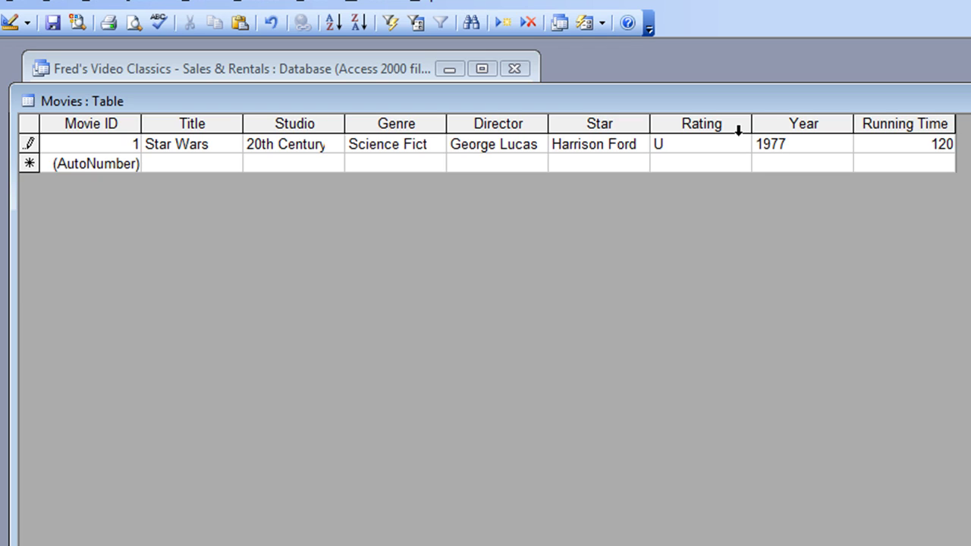
{"action": "key", "text": "shift+Return"}
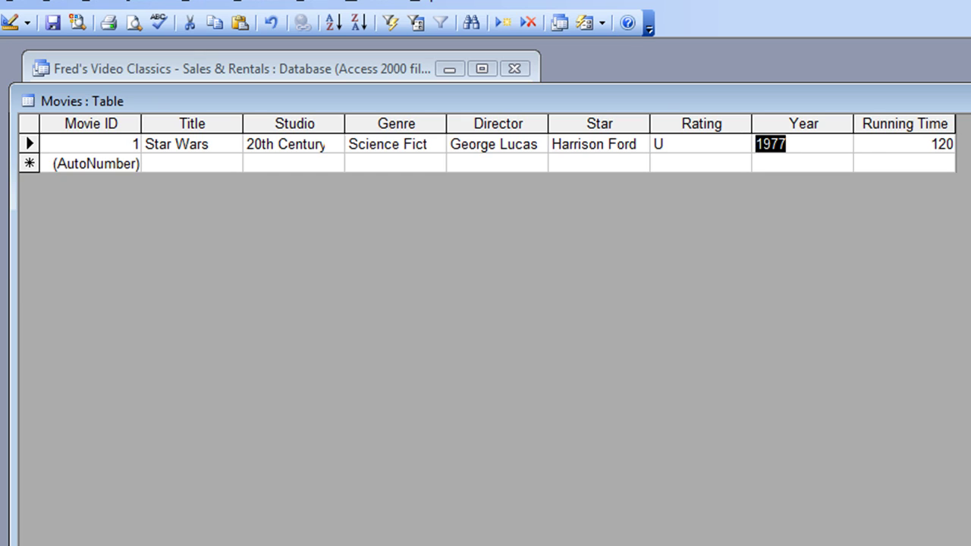
{"action": "key", "text": "ctrl+w"}
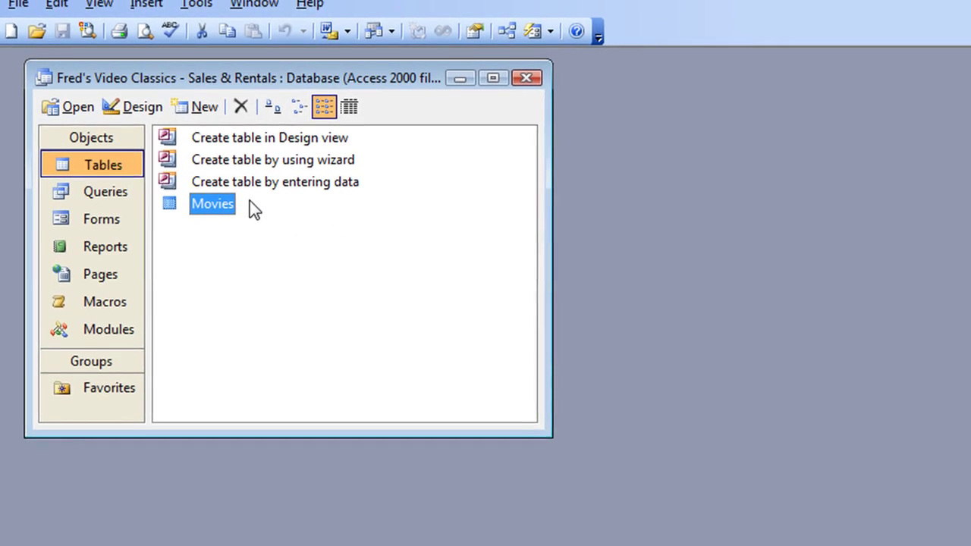